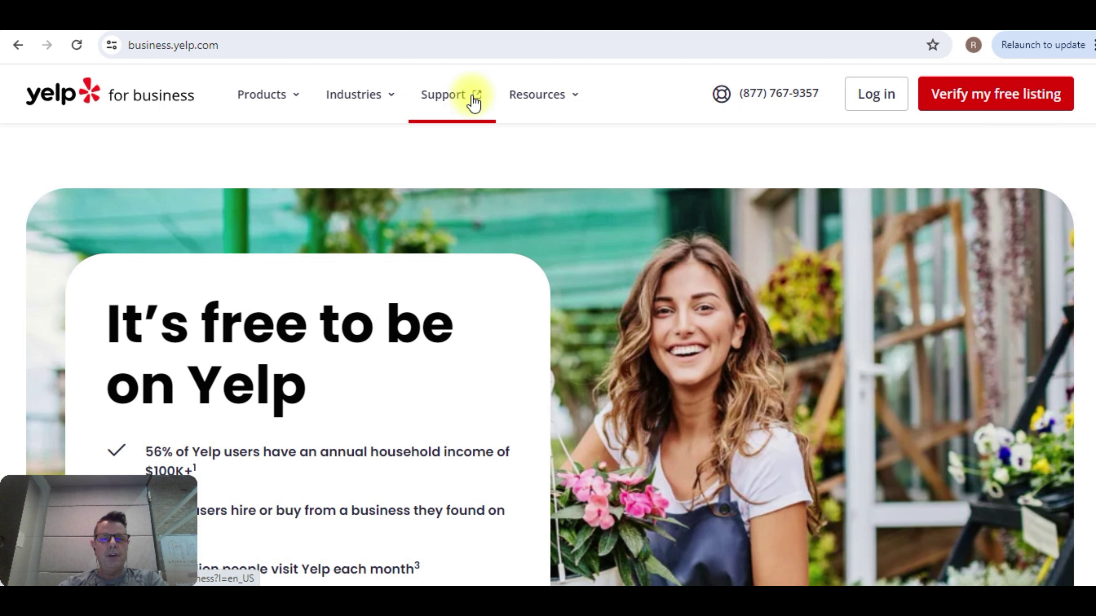
# Open the biz.yelp.com/signup page and review the name, email and password fields of the free business account form
pyautogui.click(394, 31)
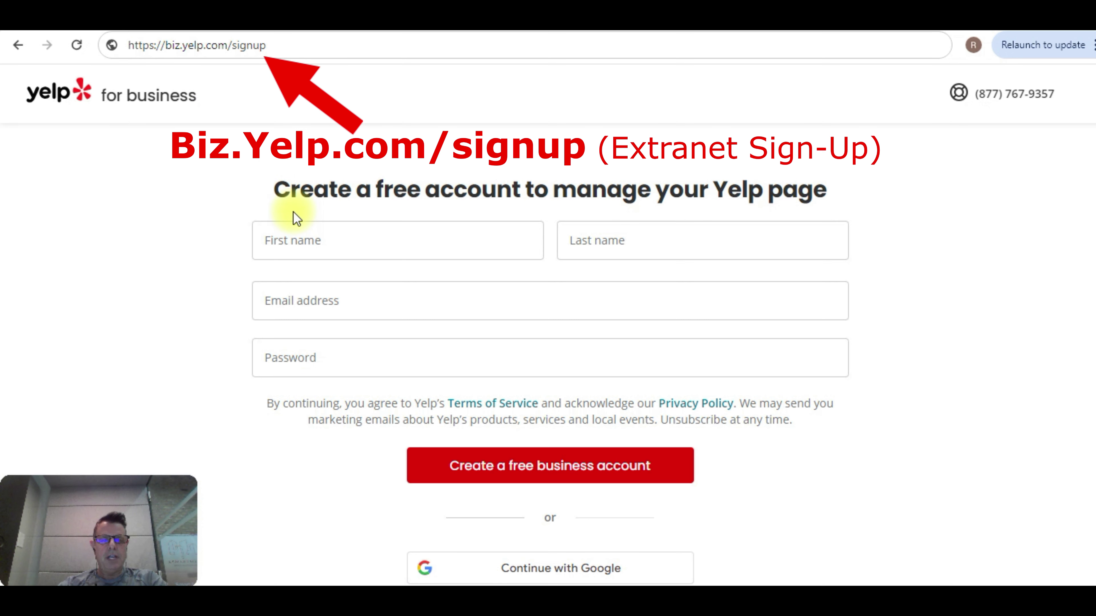
pyautogui.click(303, 240)
pyautogui.click(328, 298)
pyautogui.click(341, 344)
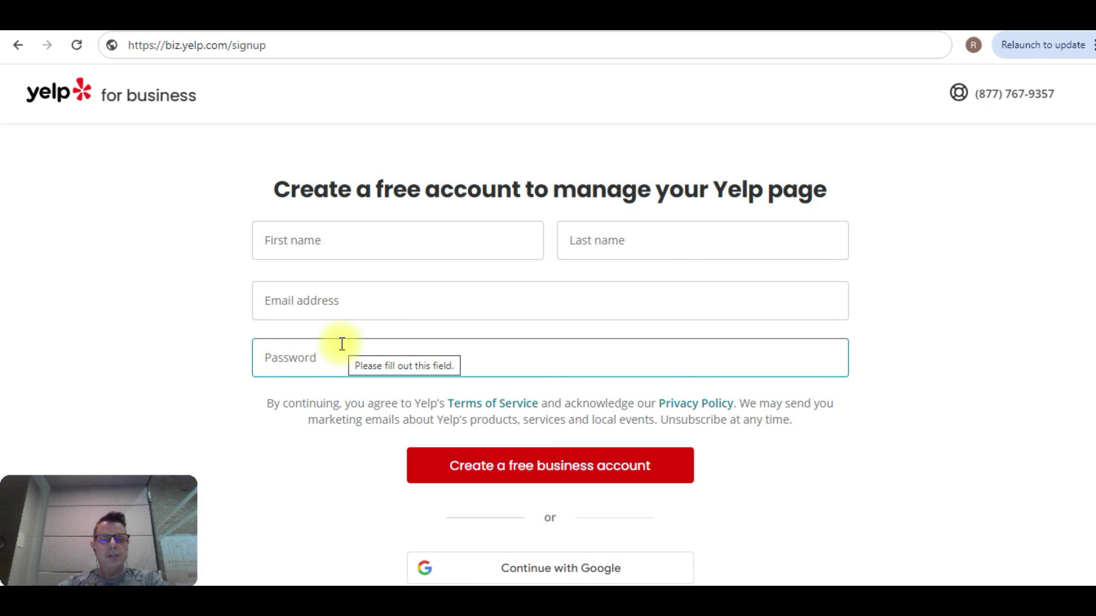
pyautogui.click(474, 108)
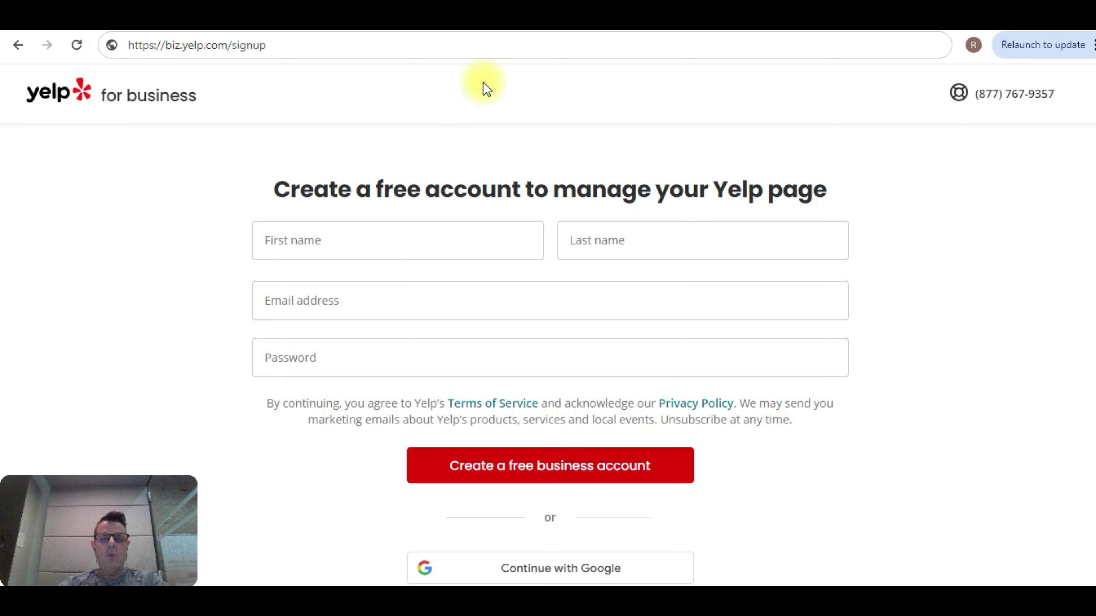
# Go to yelp.com/search and search for "Executive Inn" in Houston, TX
pyautogui.hotkey('alt', 'Left')
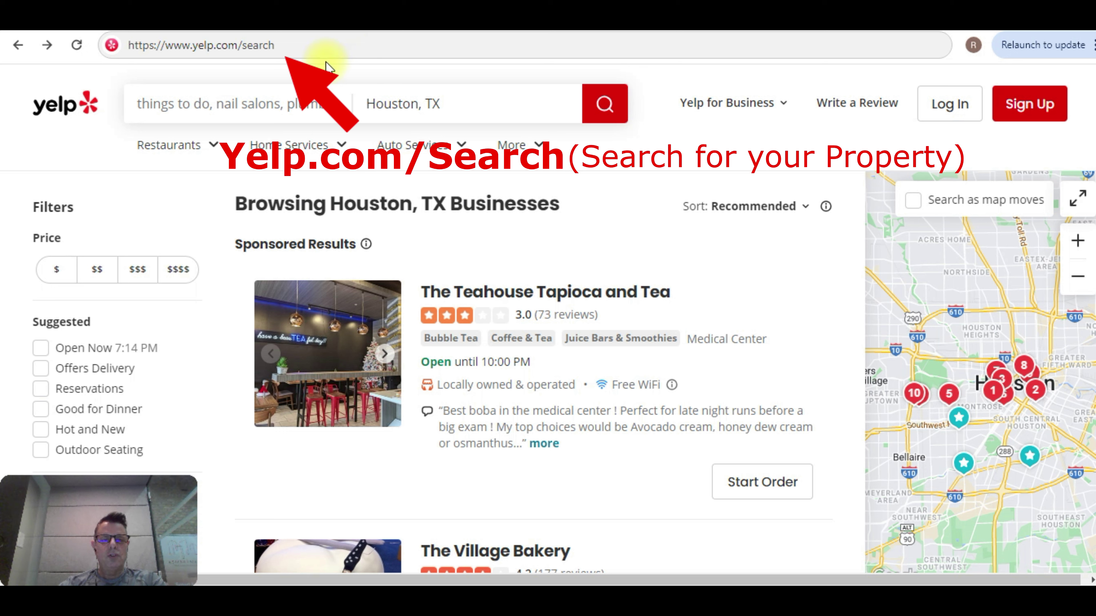
pyautogui.click(309, 106)
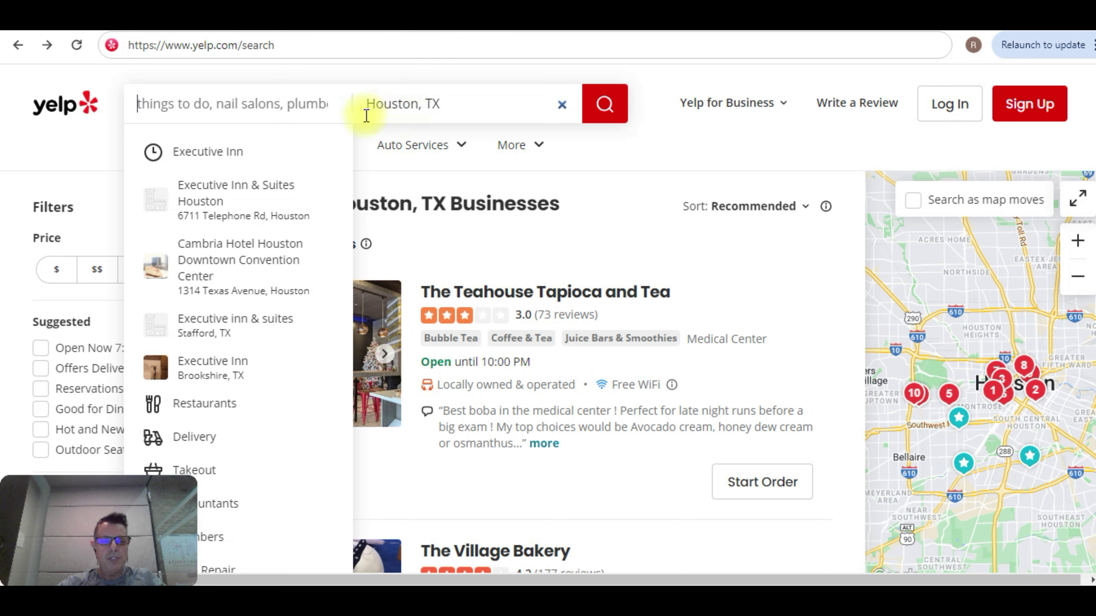
pyautogui.write('E')
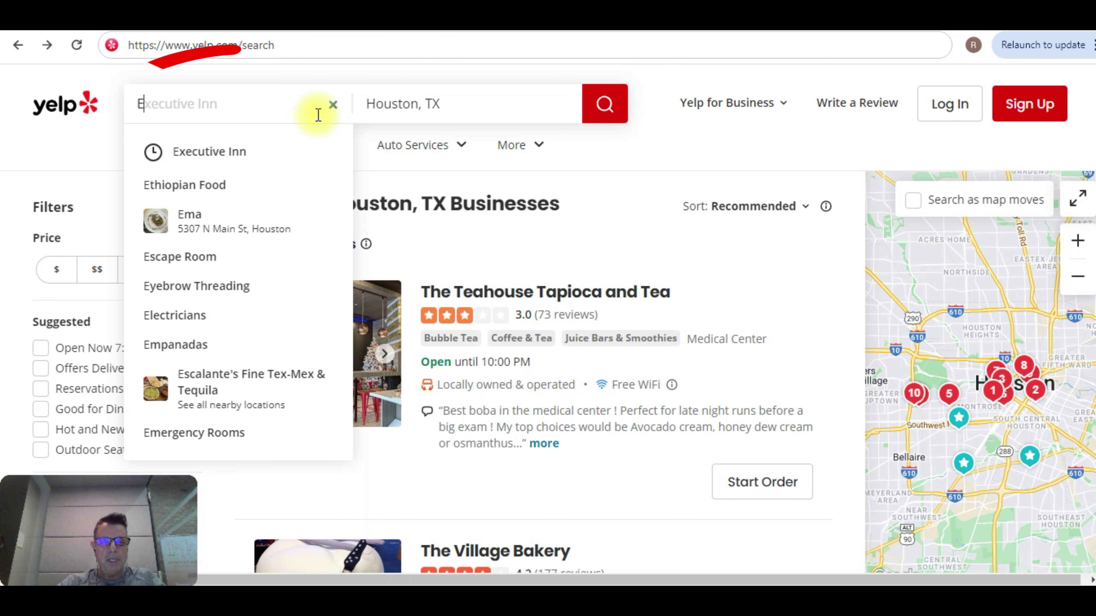
pyautogui.write('xecuti')
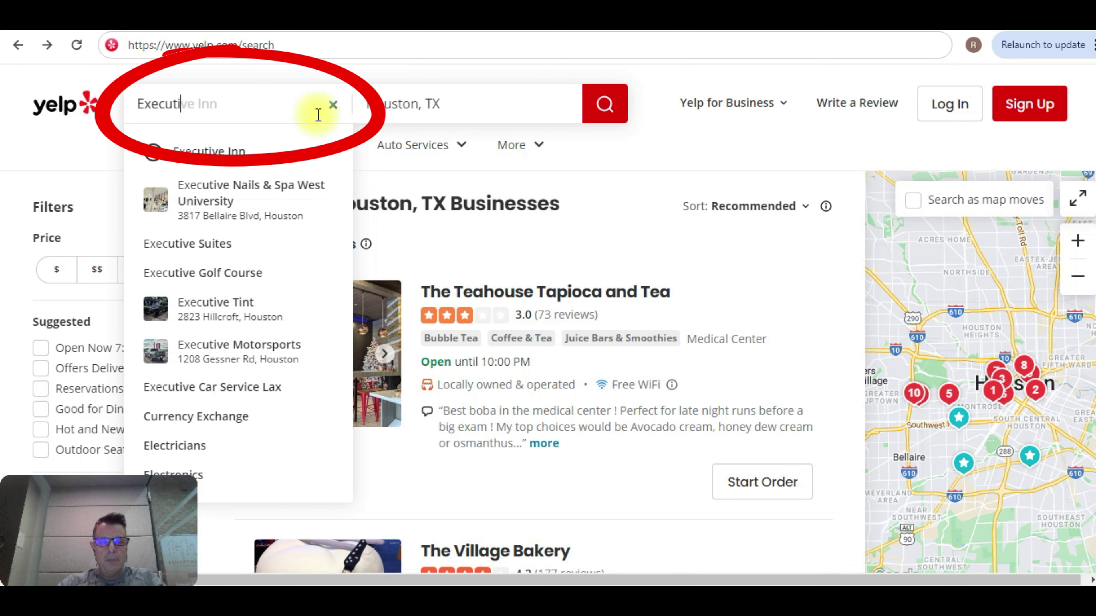
pyautogui.write('ve Inn')
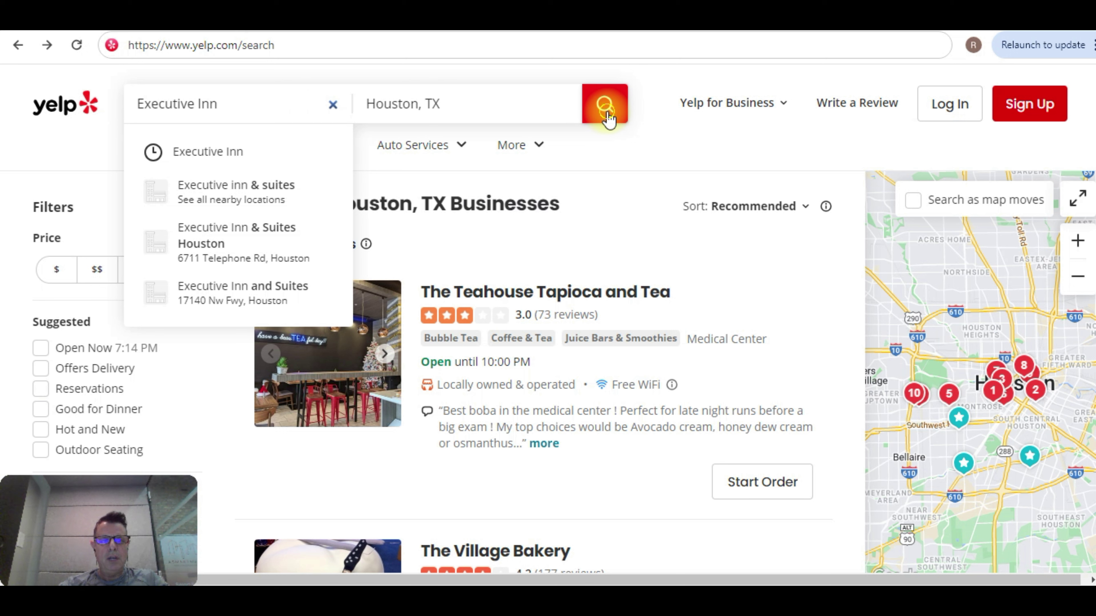
pyautogui.click(605, 105)
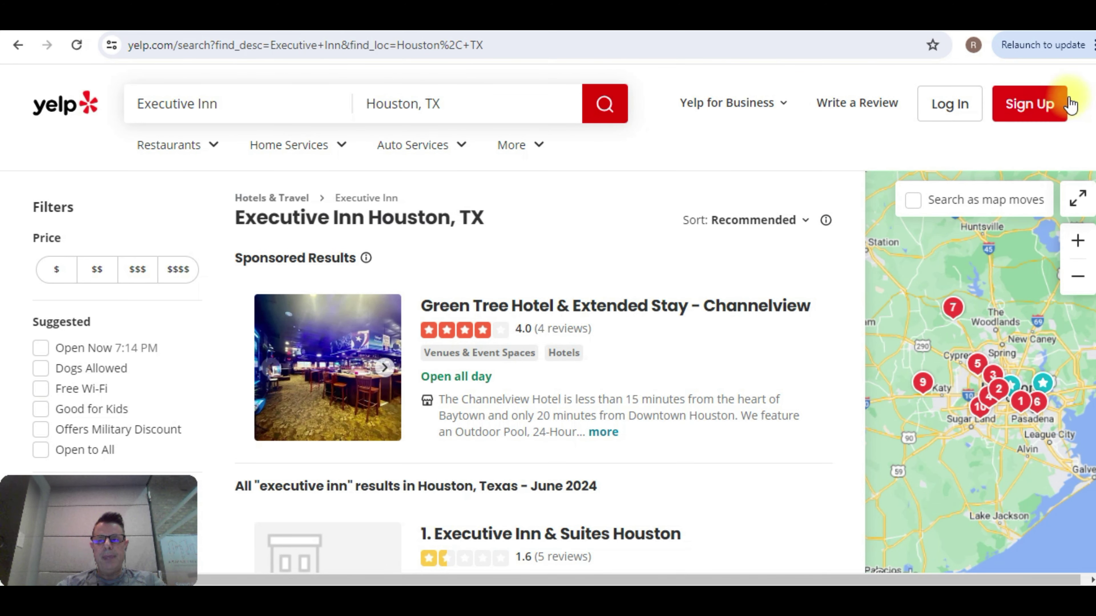
# Look through the hotel results and open the business page of result 8, Executive Inn
pyautogui.scroll(-5, 431, 367)
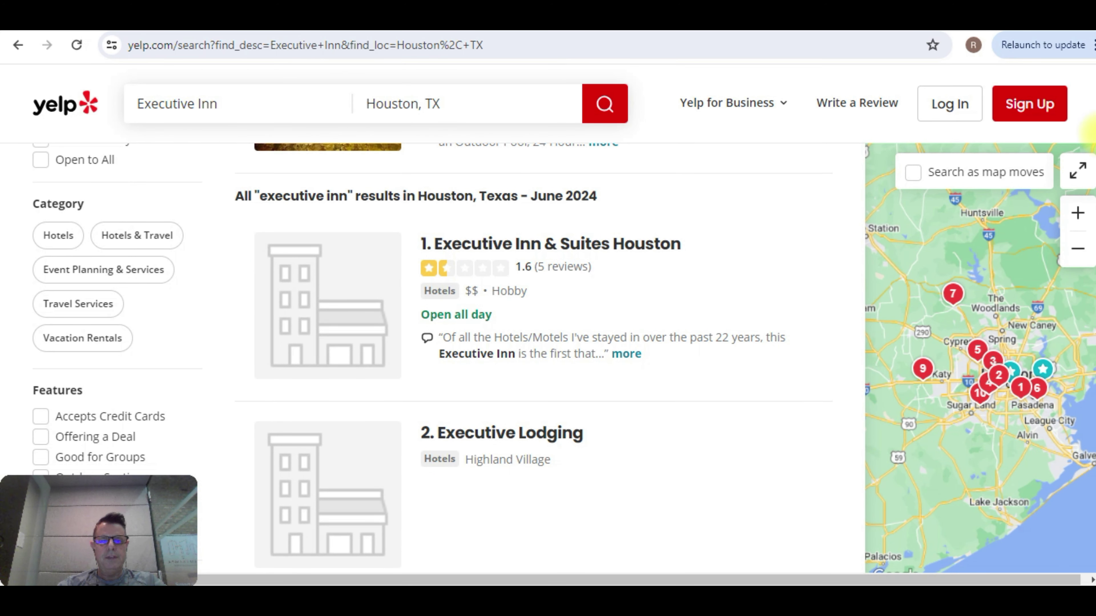
pyautogui.scroll(-1, 432, 354)
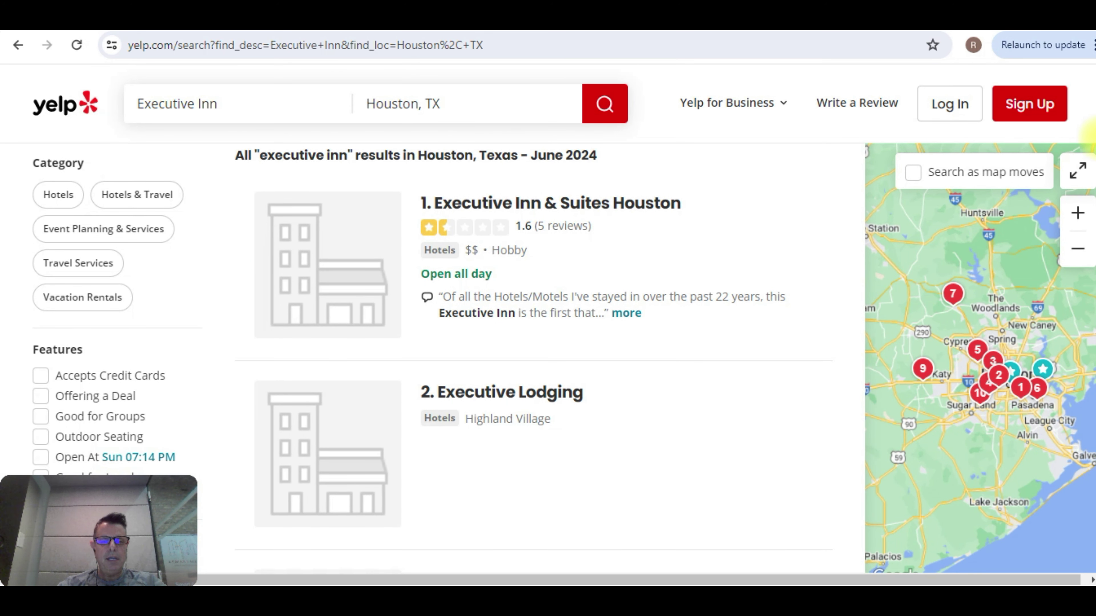
pyautogui.scroll(-3, 1094, 156)
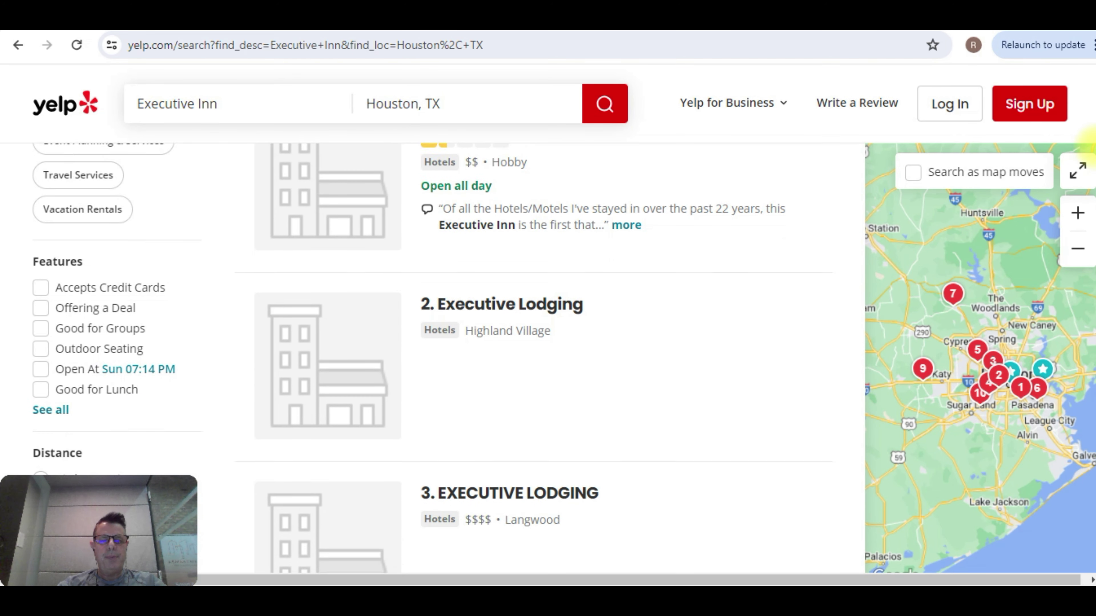
pyautogui.scroll(-8, 1091, 173)
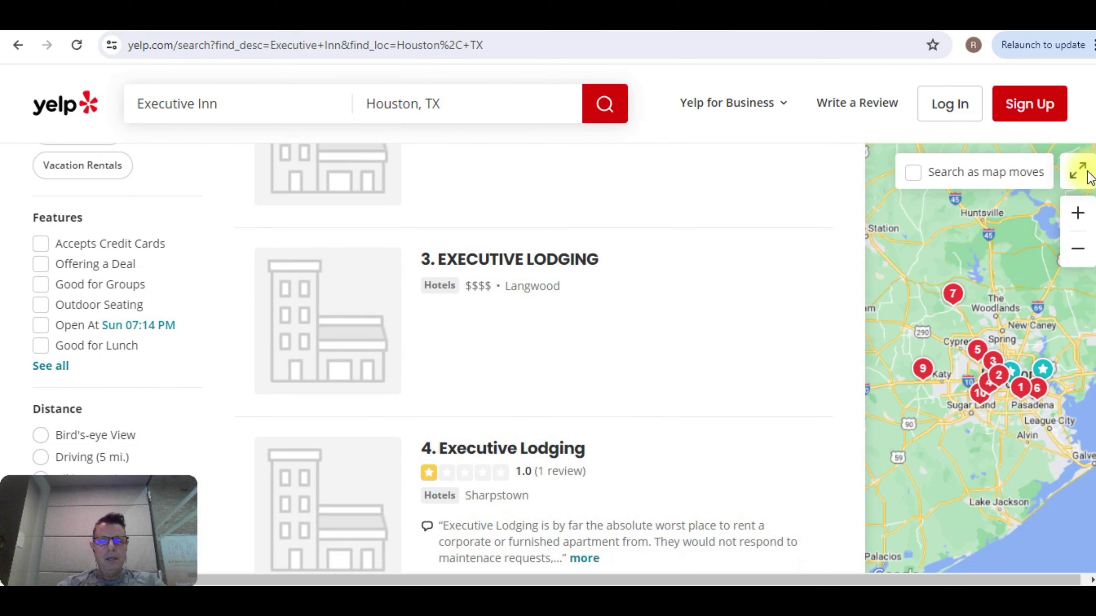
pyautogui.scroll(-5, 1086, 191)
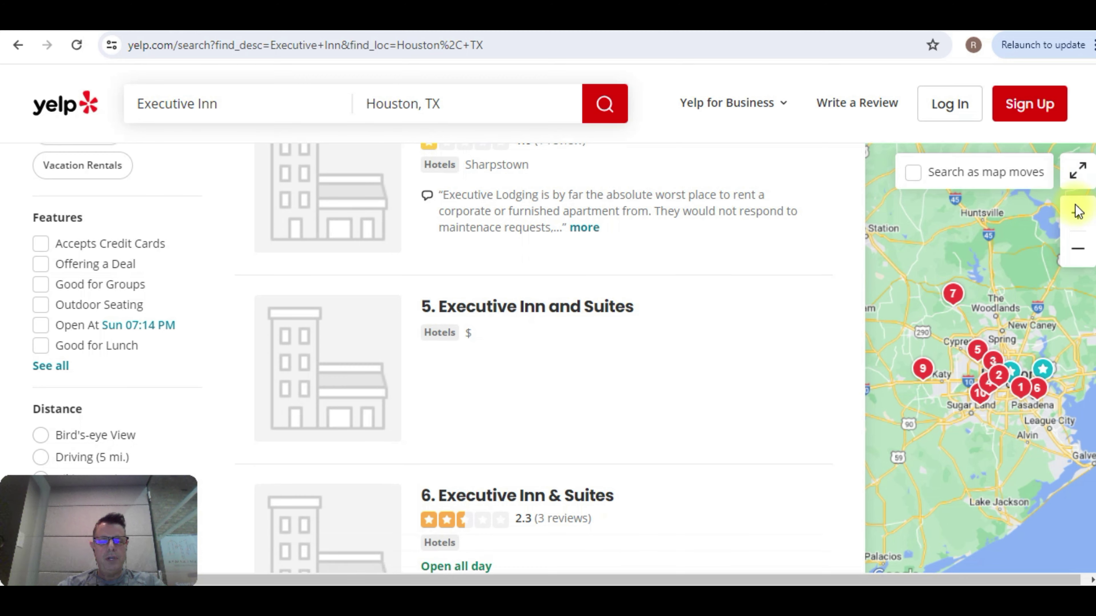
pyautogui.scroll(13, 1077, 212)
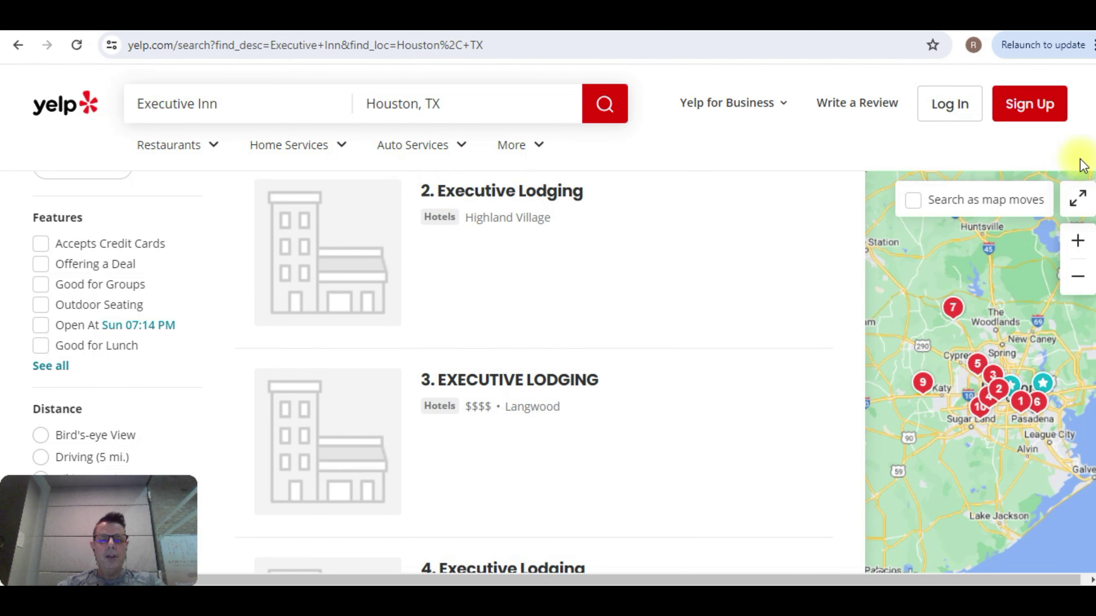
pyautogui.scroll(4, 1085, 154)
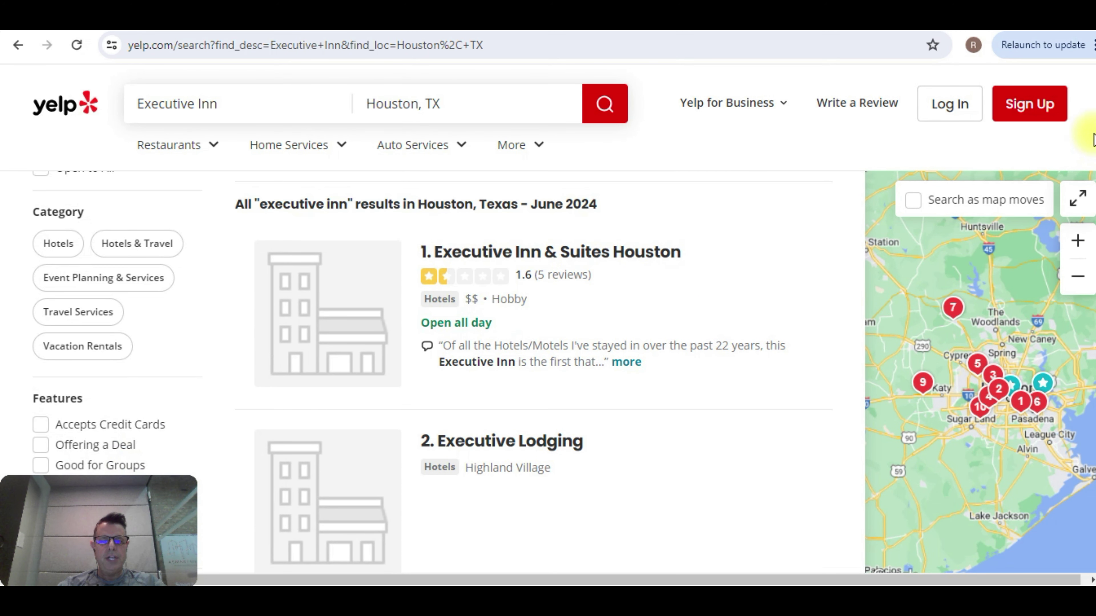
pyautogui.scroll(-1, 1092, 140)
pyautogui.scroll(-4, 1093, 147)
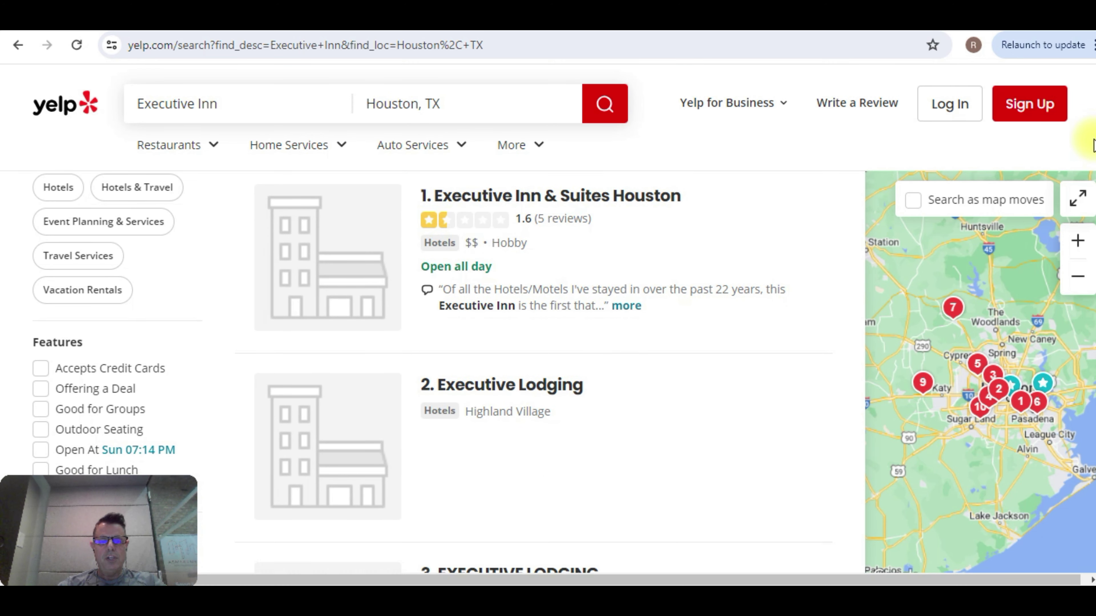
pyautogui.scroll(-10, 1090, 158)
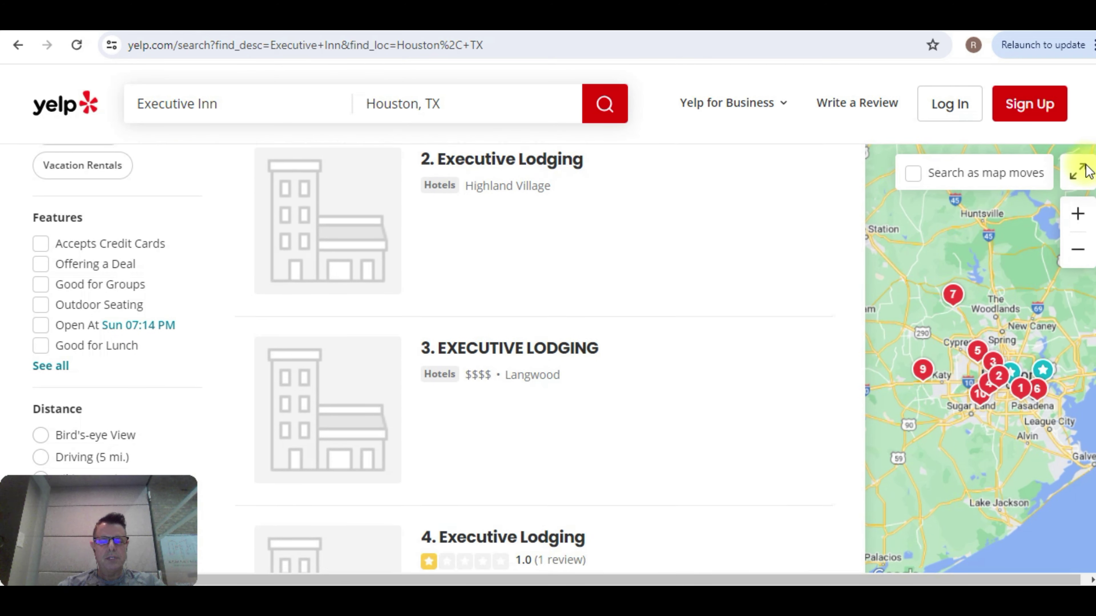
pyautogui.scroll(-8, 1079, 195)
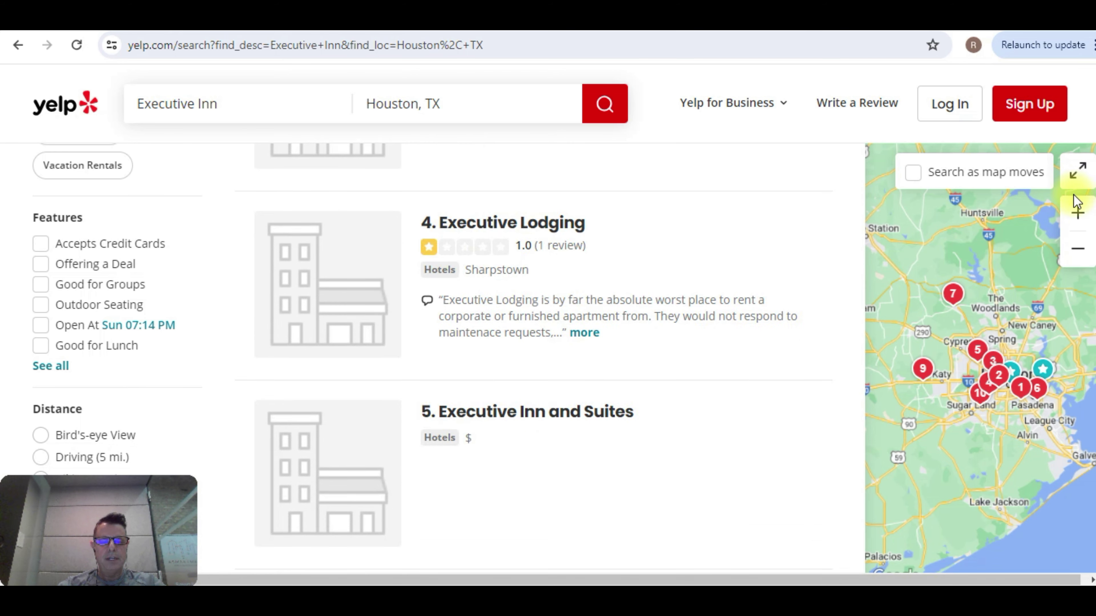
pyautogui.scroll(-7, 1068, 216)
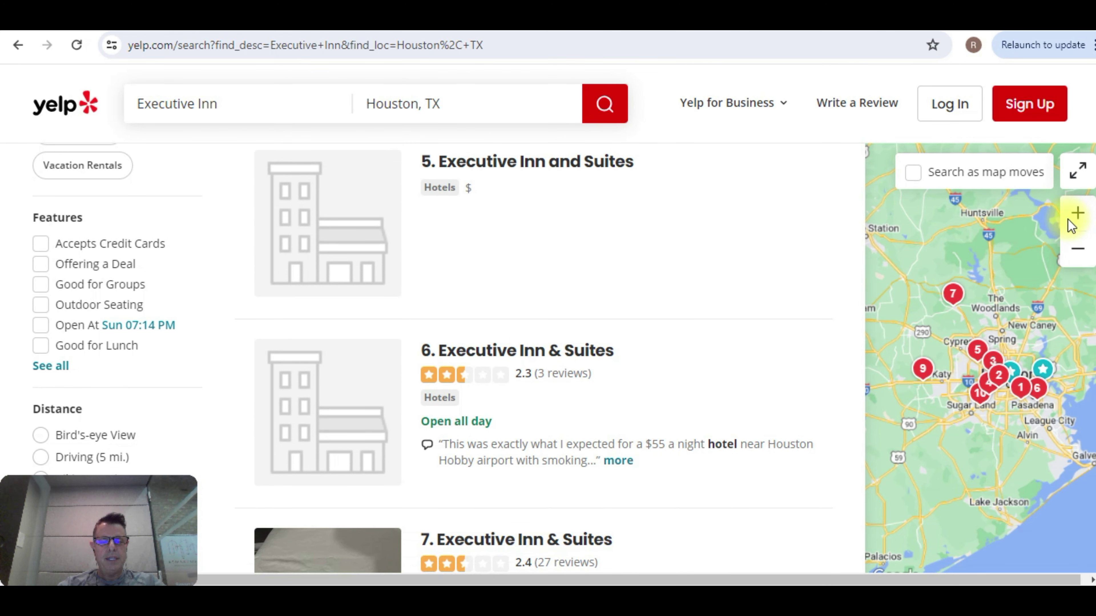
pyautogui.scroll(-5, 1064, 245)
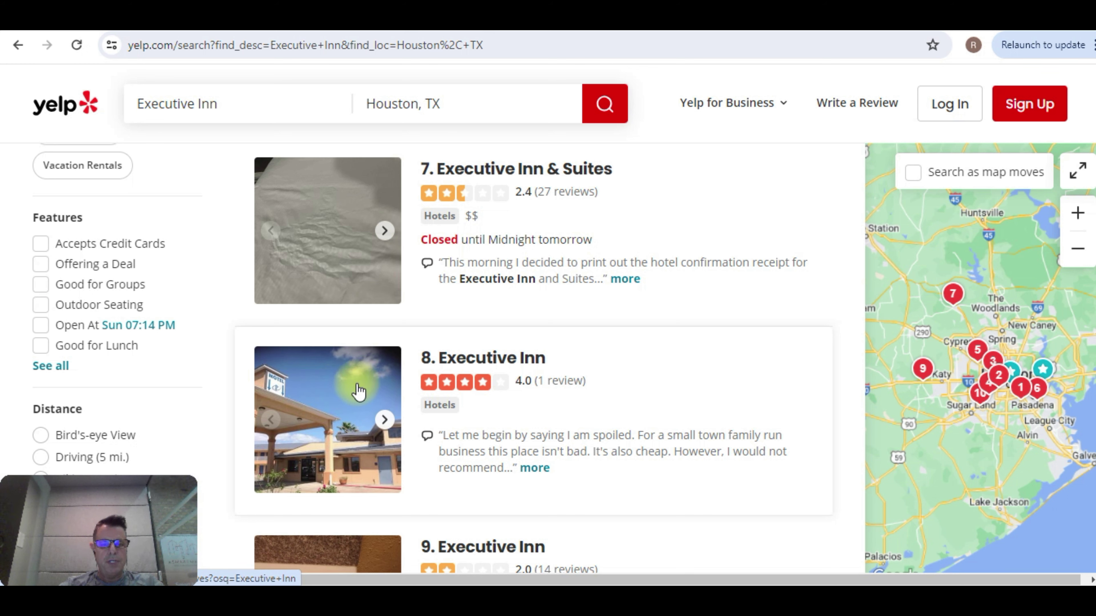
pyautogui.click(472, 362)
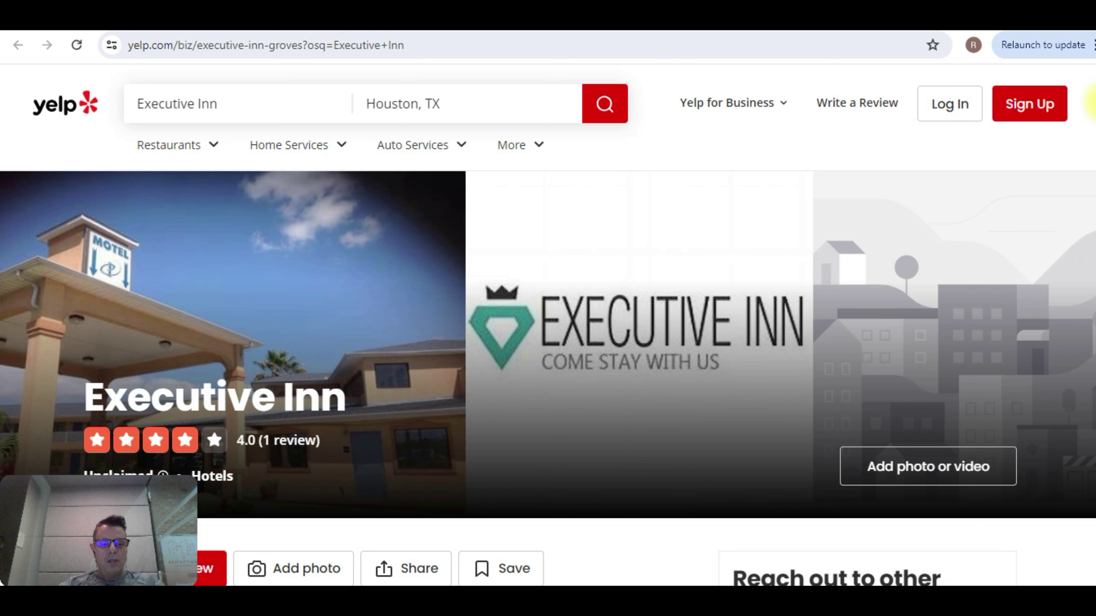
# Check the Executive Inn page's location and contact details, and start claiming the business from its Unclaimed status
pyautogui.scroll(-8, 1094, 104)
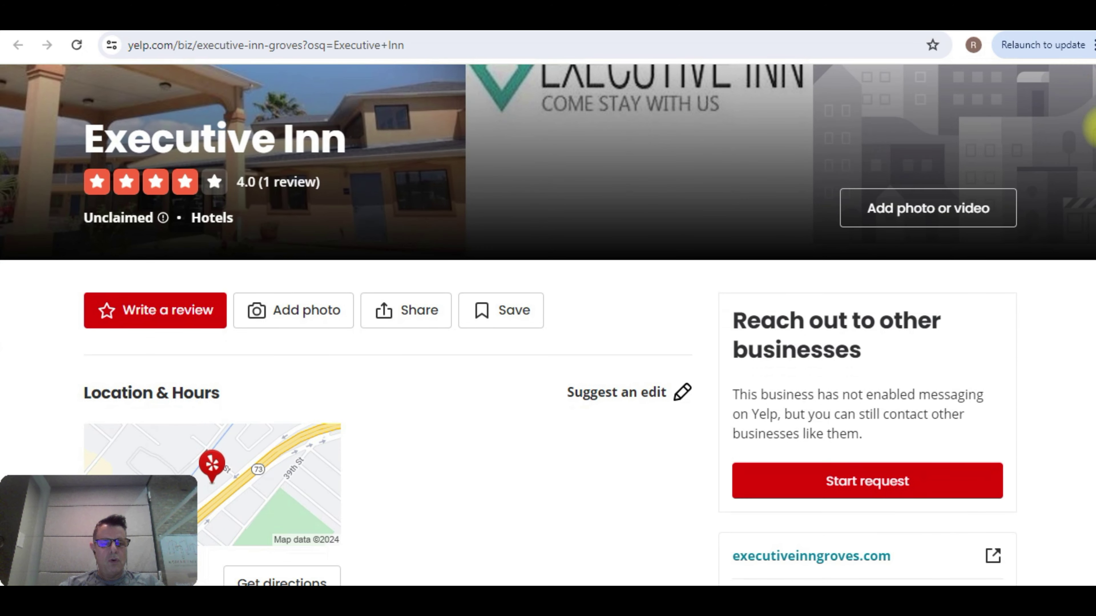
pyautogui.scroll(-1, 1094, 139)
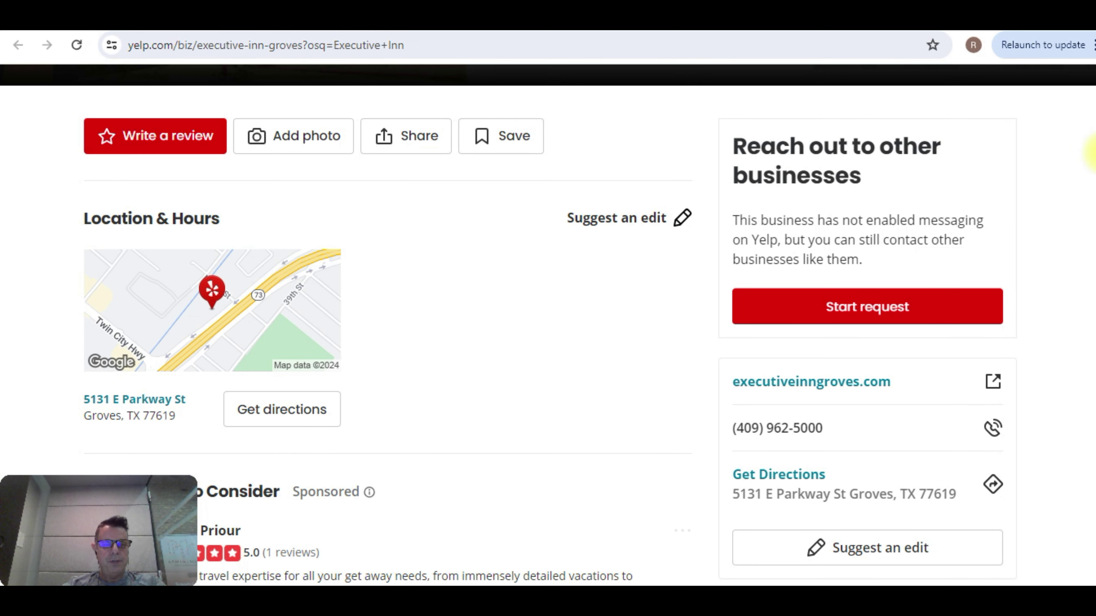
pyautogui.scroll(5, 1095, 152)
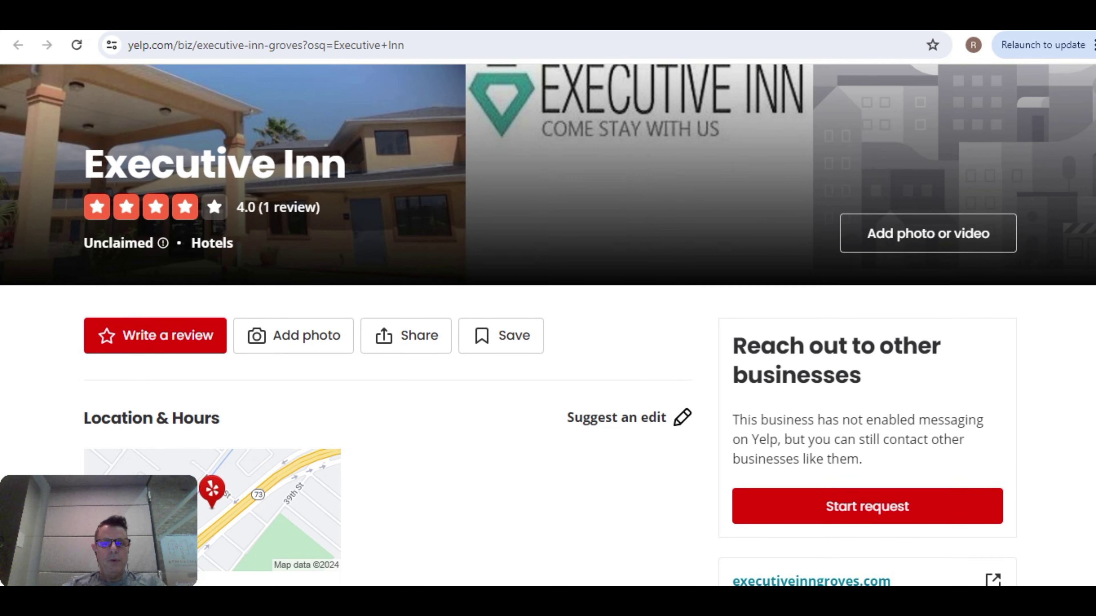
pyautogui.scroll(-1, 548, 325)
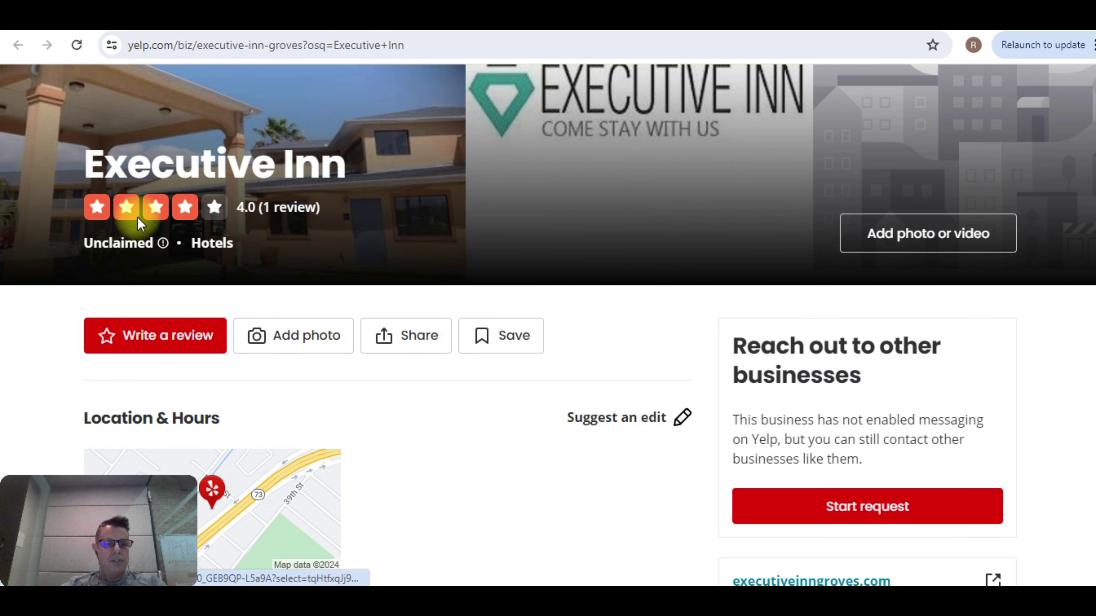
pyautogui.moveTo(82, 241)
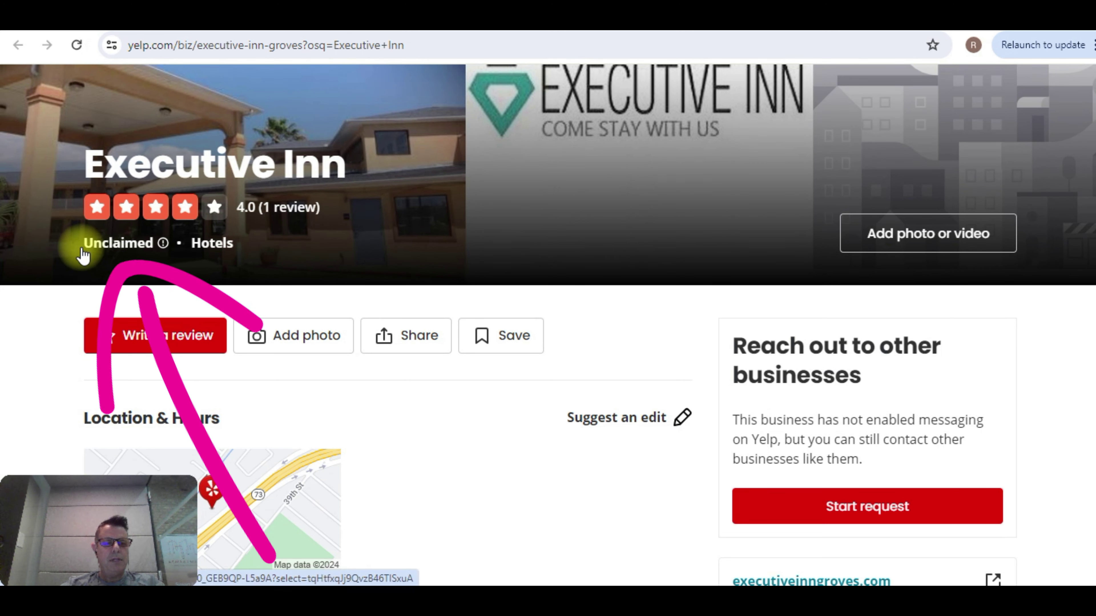
pyautogui.click(101, 247)
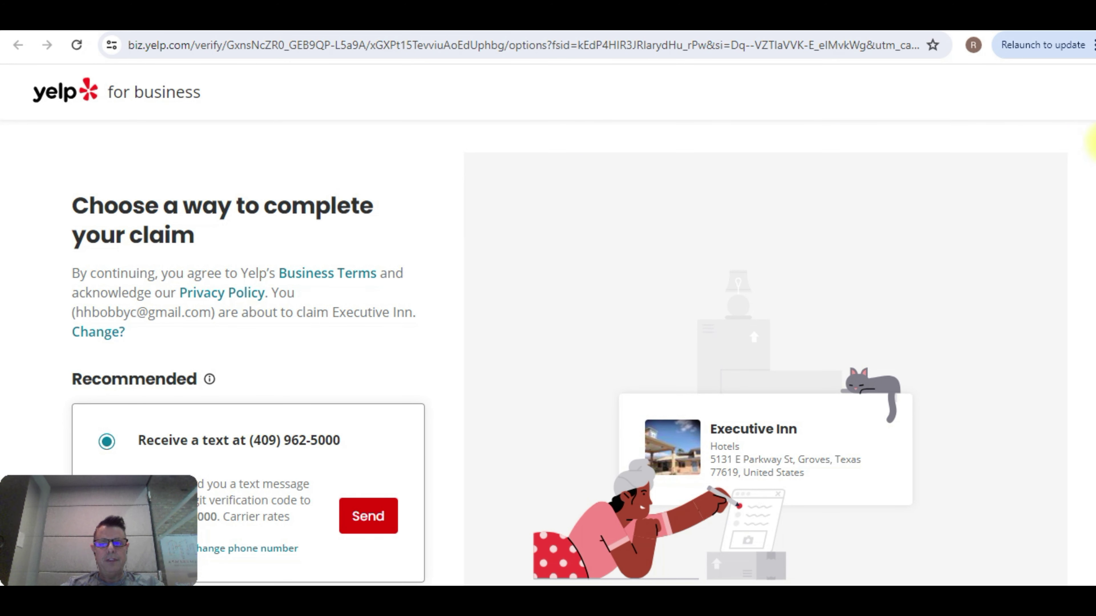
# Review the ways to complete the Executive Inn claim and select answering a call at the business phone number
pyautogui.scroll(-2, 1092, 142)
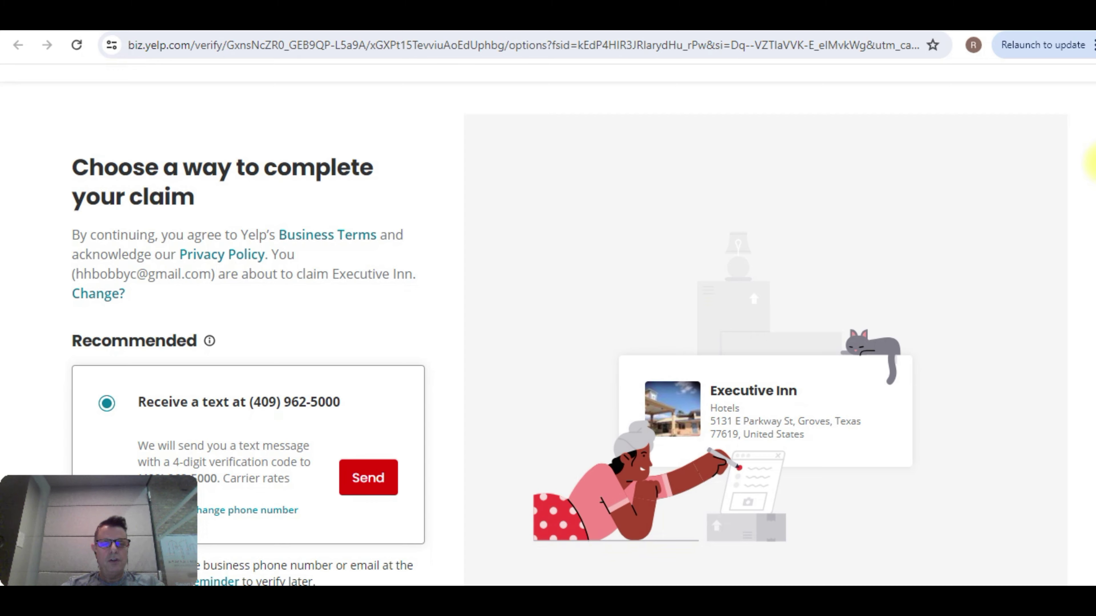
pyautogui.scroll(-2, 1094, 171)
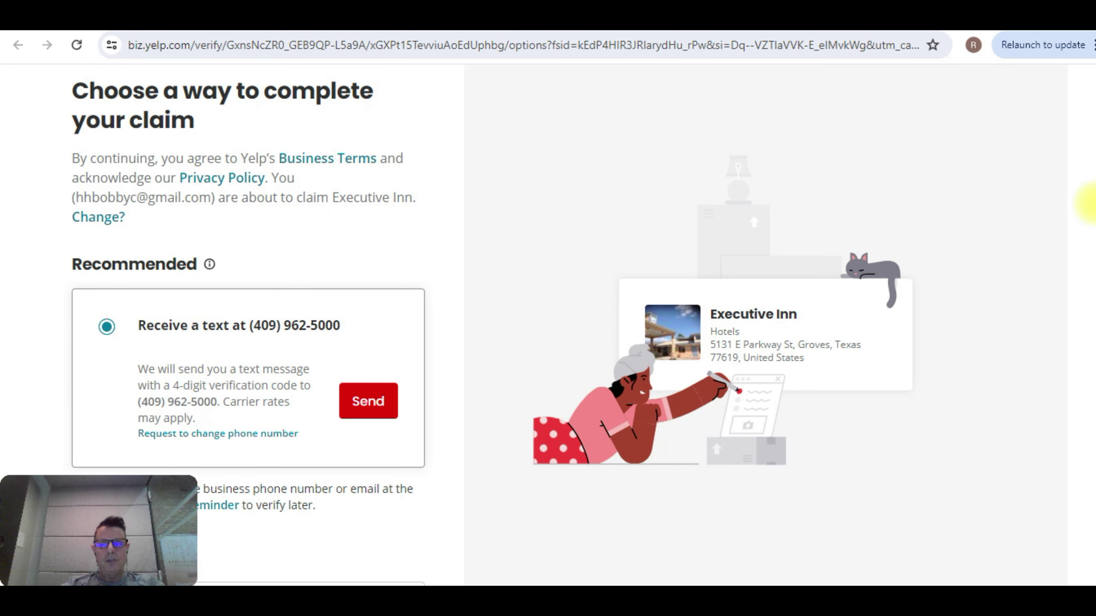
pyautogui.scroll(-2, 1094, 221)
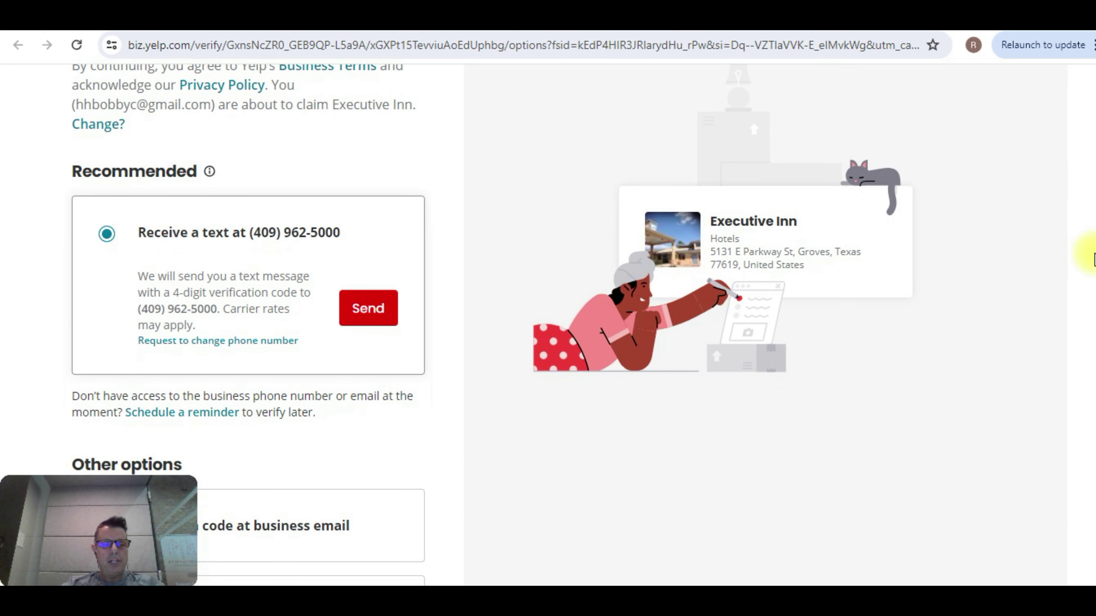
pyautogui.scroll(-1, 1094, 272)
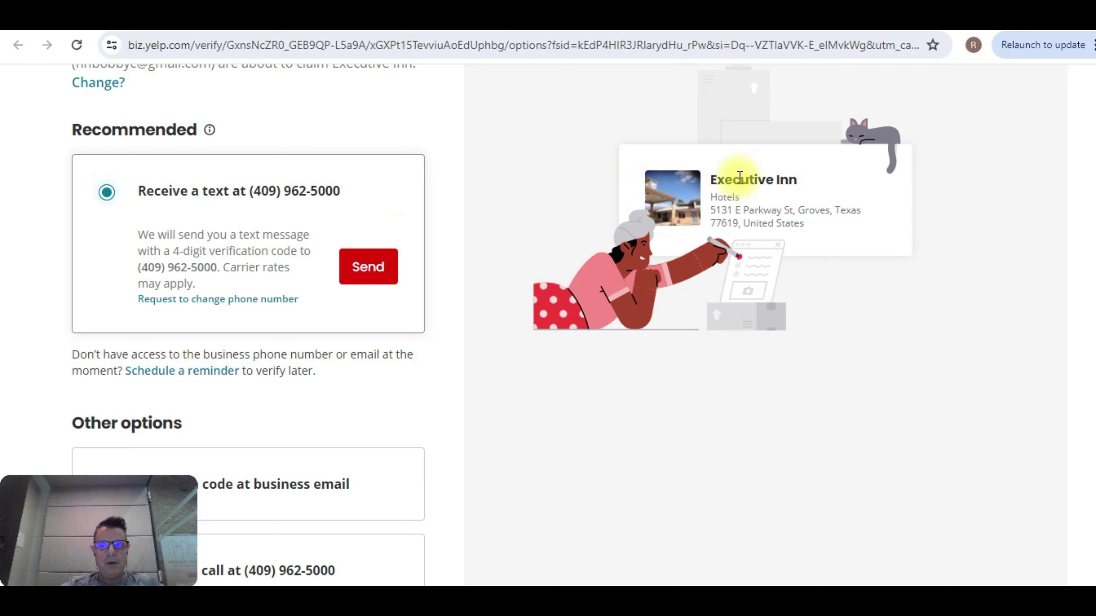
pyautogui.scroll(-3, 1092, 249)
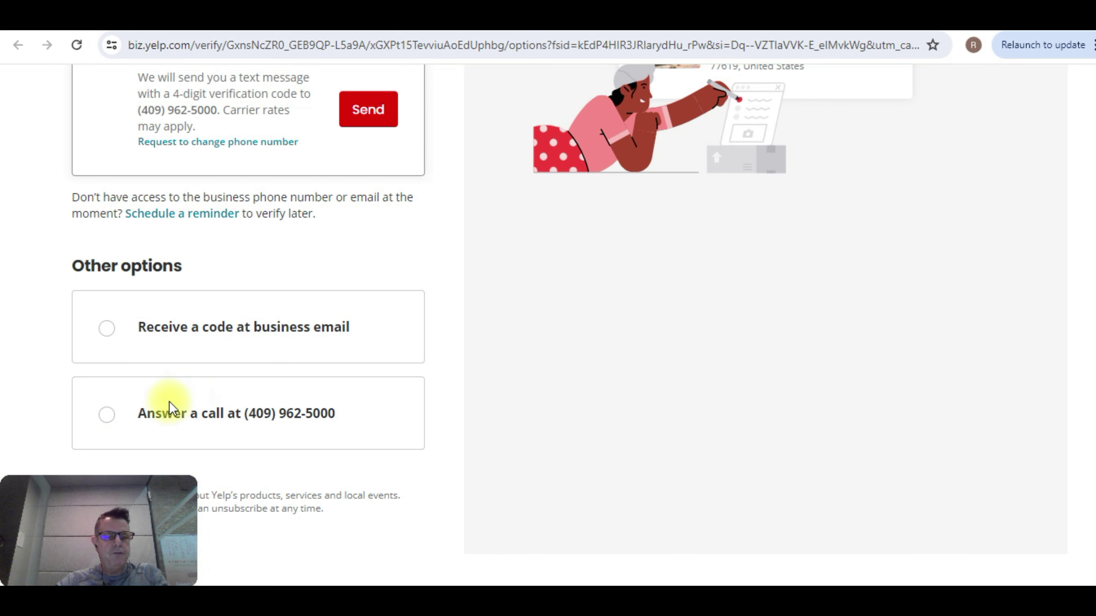
pyautogui.click(109, 415)
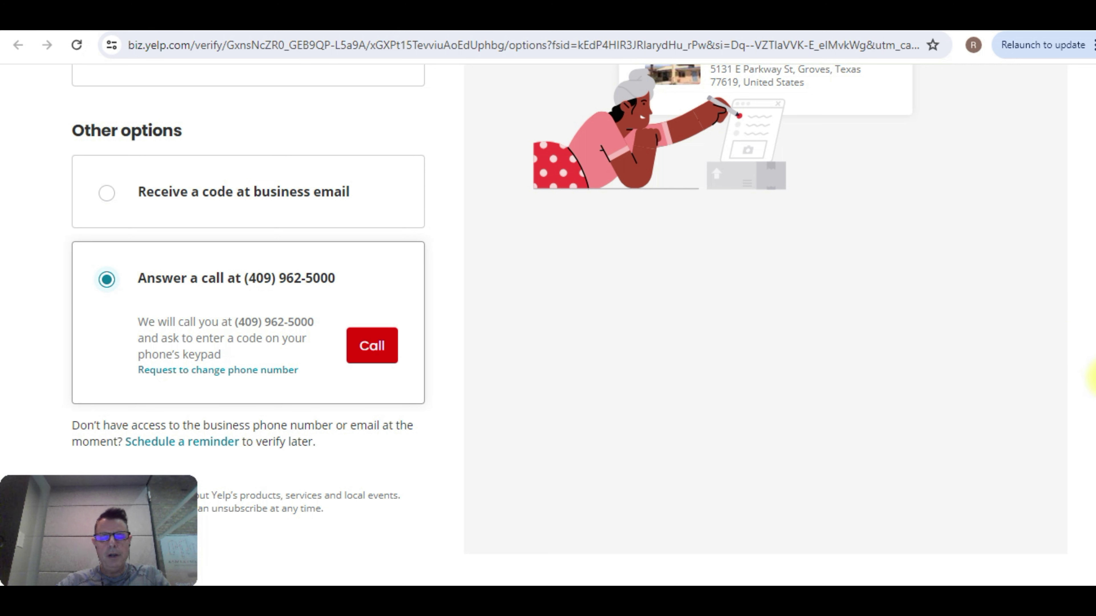
pyautogui.scroll(1, 1093, 378)
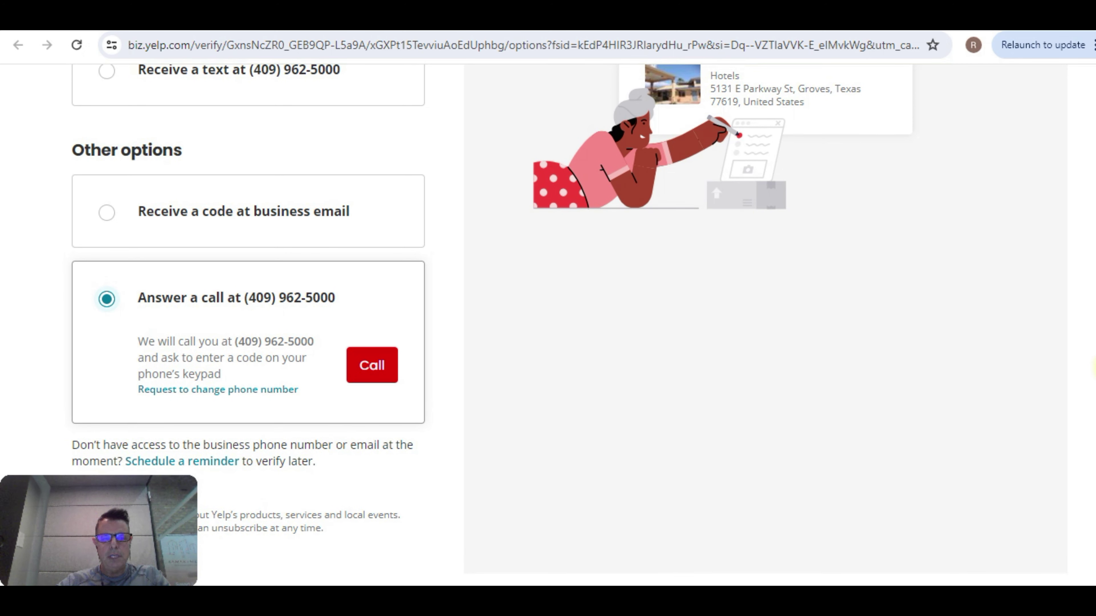
# Return to the Yelp search results and search for "hilton garden inn" in Houston, TX
pyautogui.scroll(1, 1095, 367)
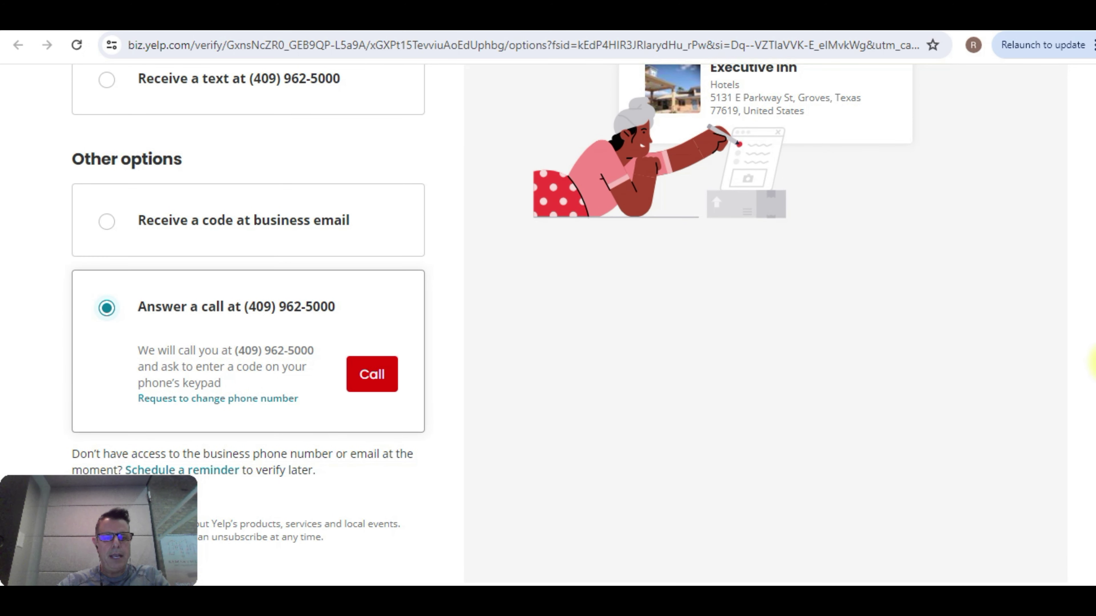
pyautogui.scroll(1, 1094, 363)
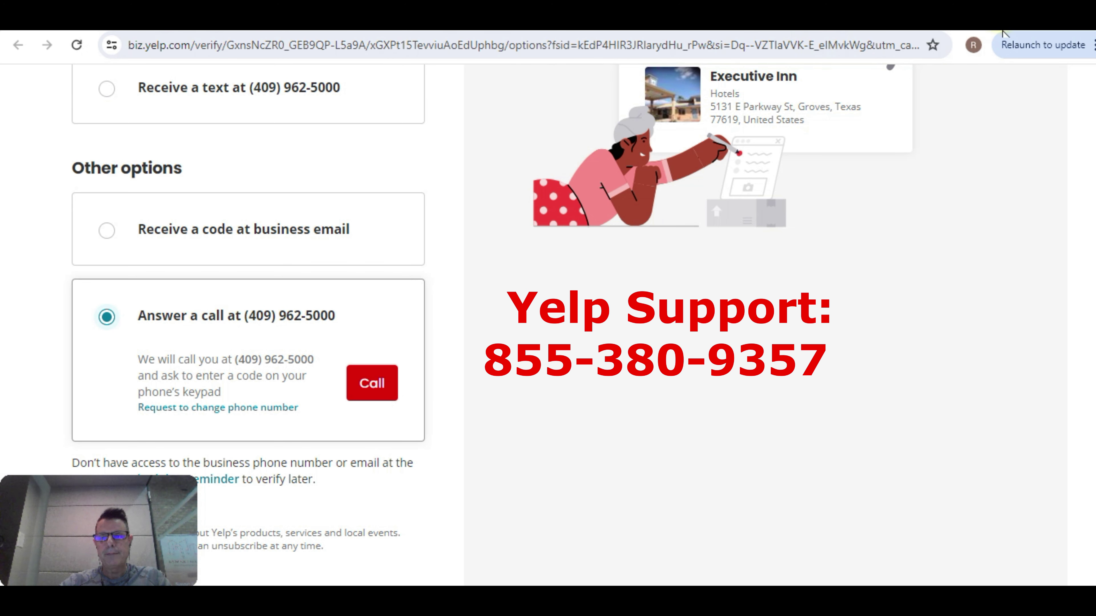
pyautogui.click(475, 32)
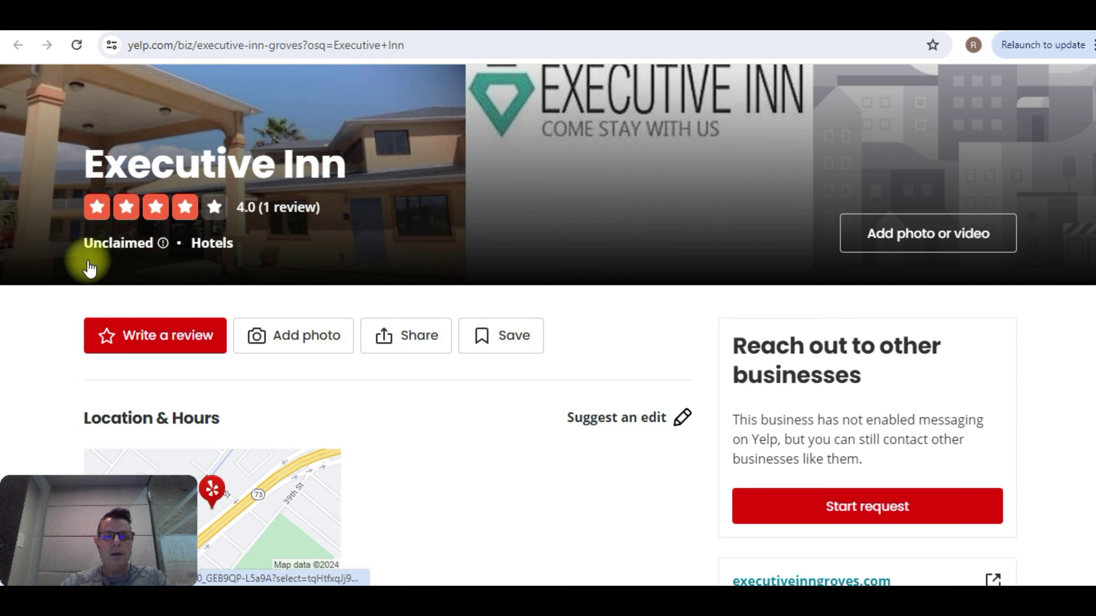
pyautogui.click(391, 31)
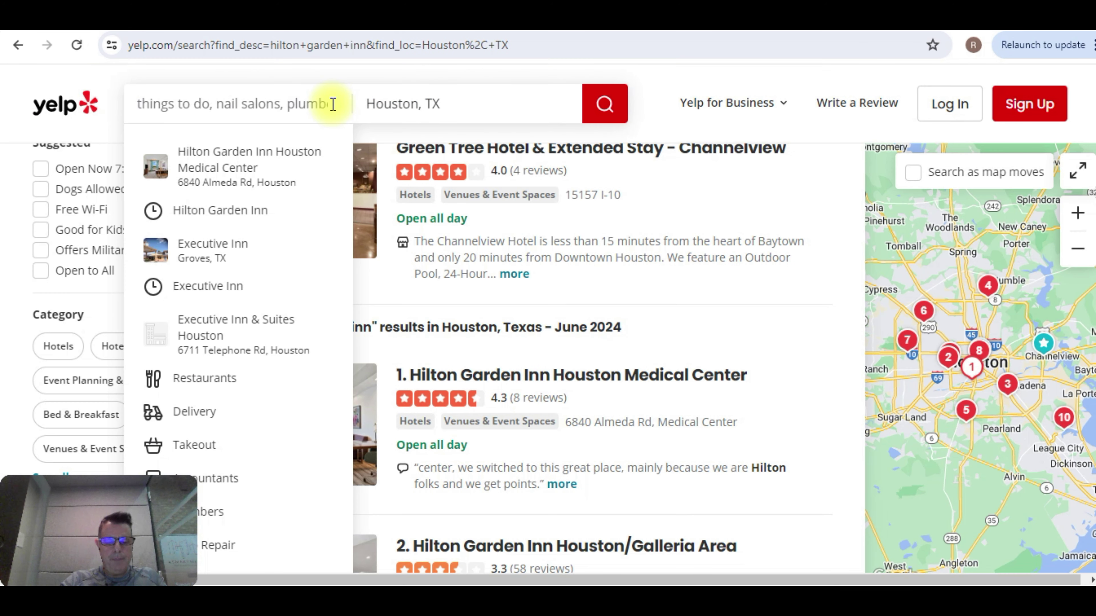
pyautogui.write('hu')
pyautogui.press('BackSpace')
pyautogui.write('i')
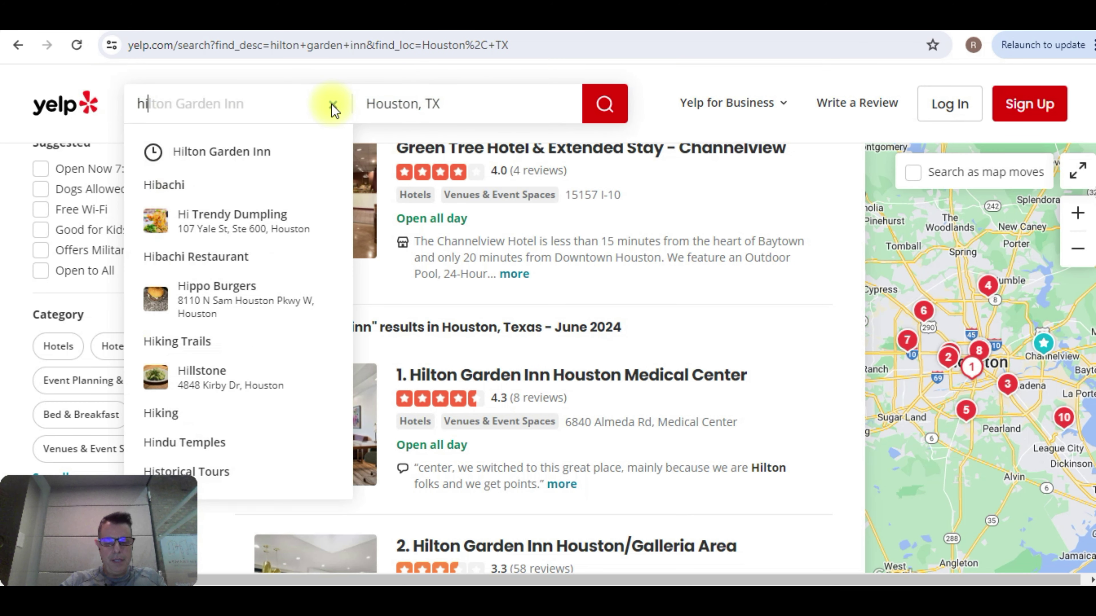
pyautogui.write('lto')
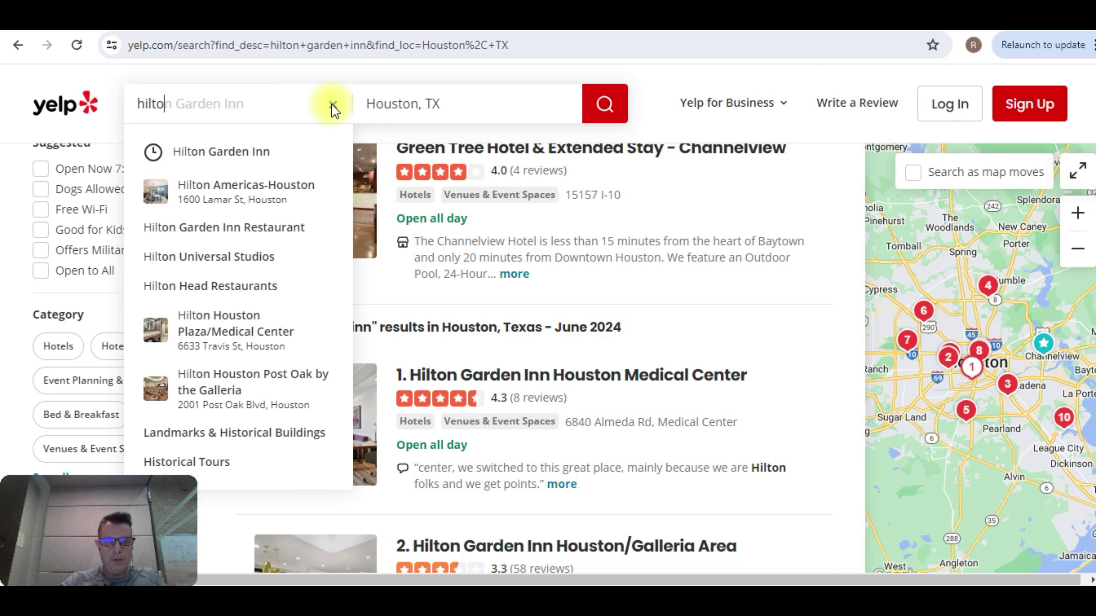
pyautogui.write('n garden inn')
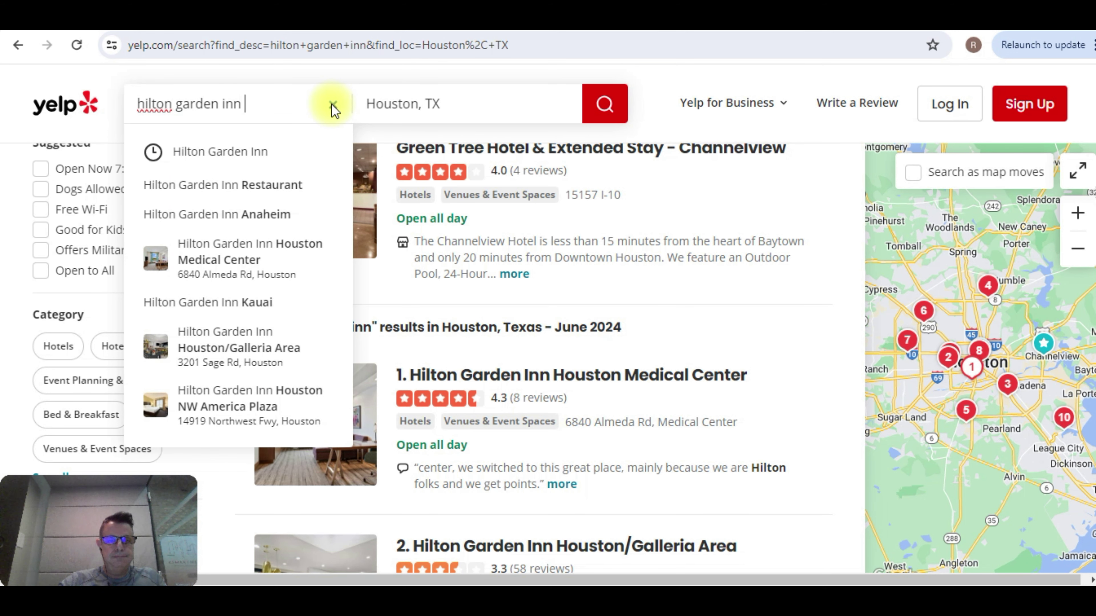
pyautogui.click(604, 106)
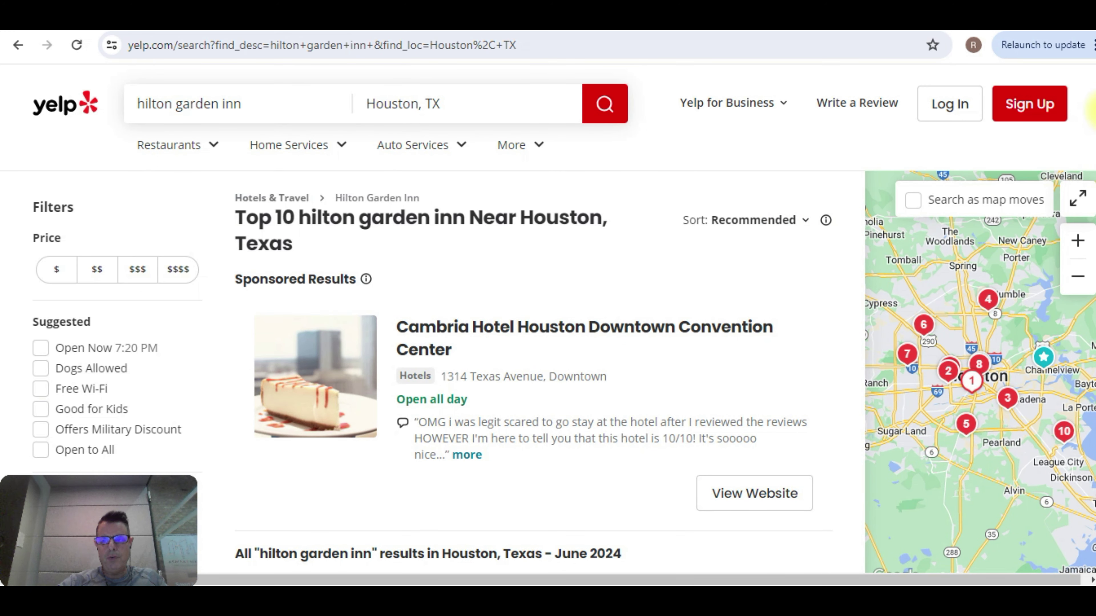
# Open result 1, Hilton Garden Inn Houston Medical Center, and start claiming the business from its Claimed status
pyautogui.scroll(-5, 1092, 108)
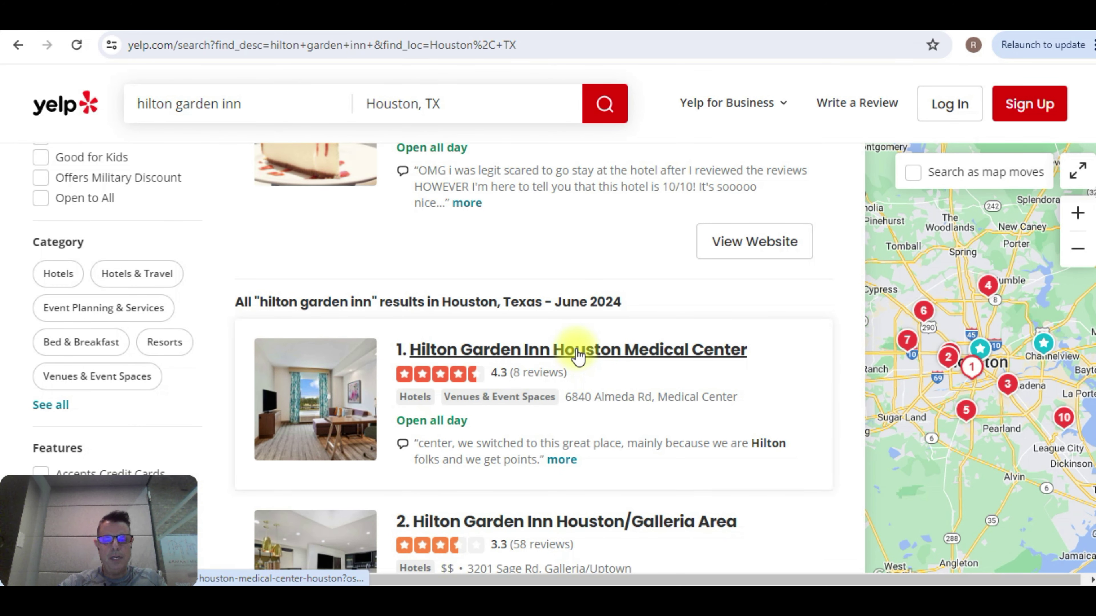
pyautogui.click(579, 353)
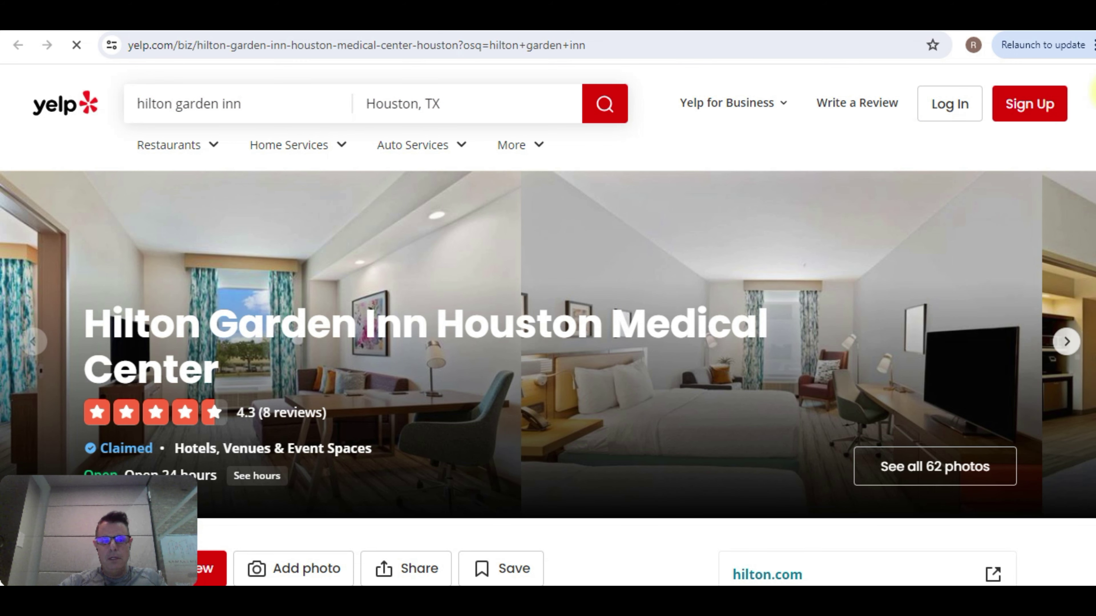
pyautogui.scroll(-4, 331, 250)
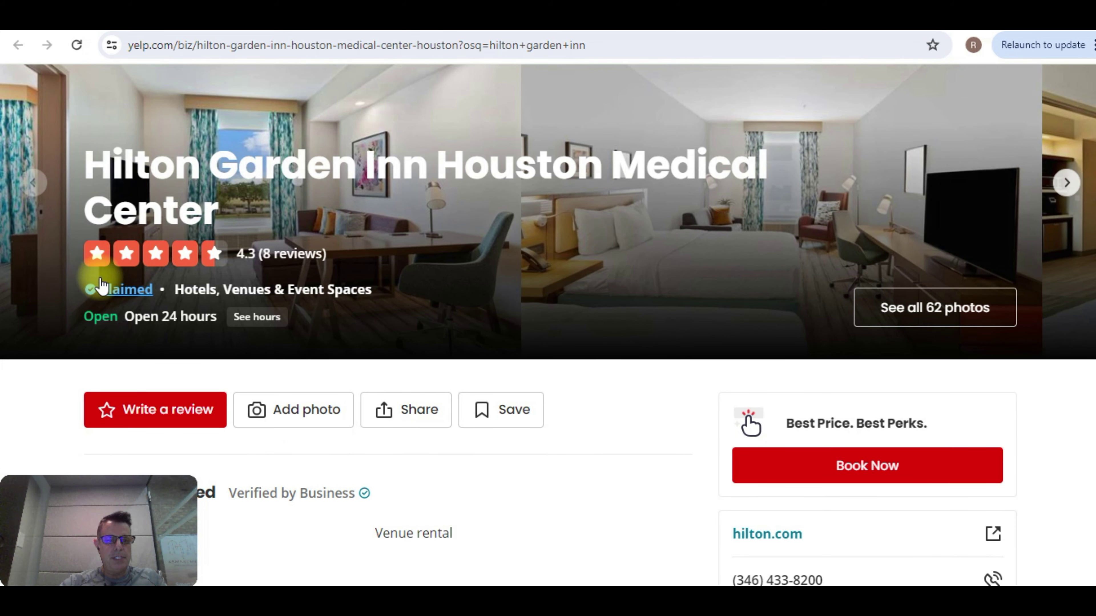
pyautogui.moveTo(126, 297)
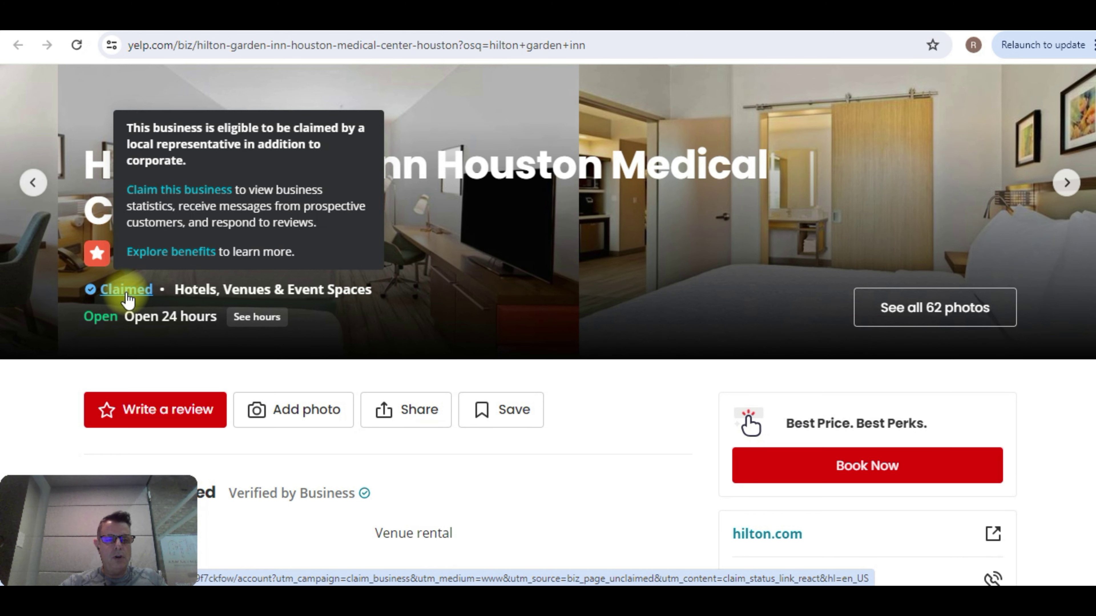
pyautogui.click(126, 296)
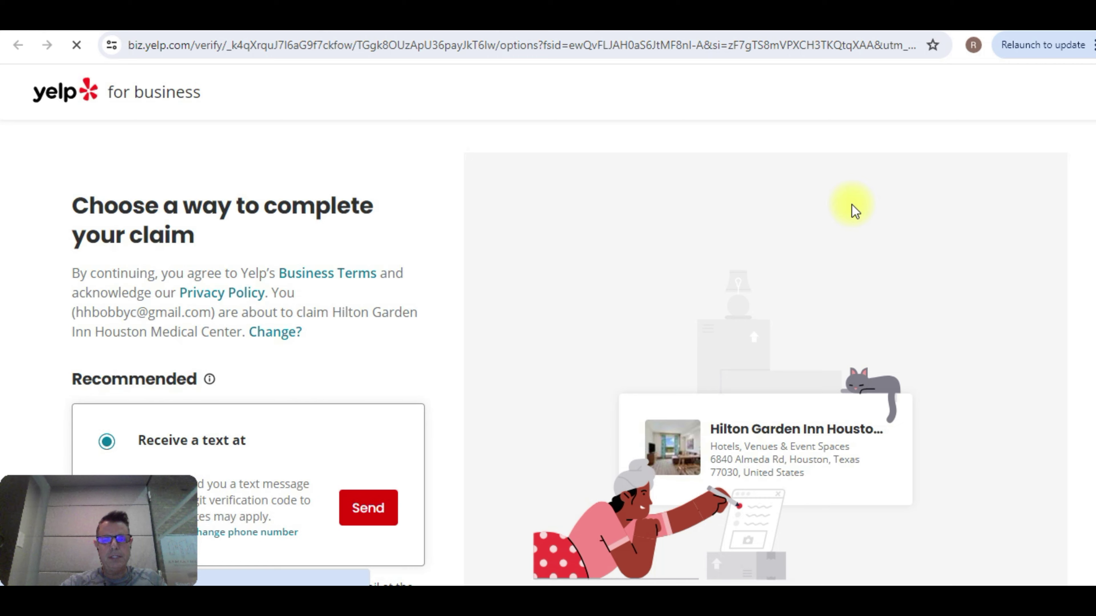
# Review the ways to complete the Hilton Garden Inn Houston Medical Center claim, including text, business email and phone call
pyautogui.scroll(-5, 1084, 172)
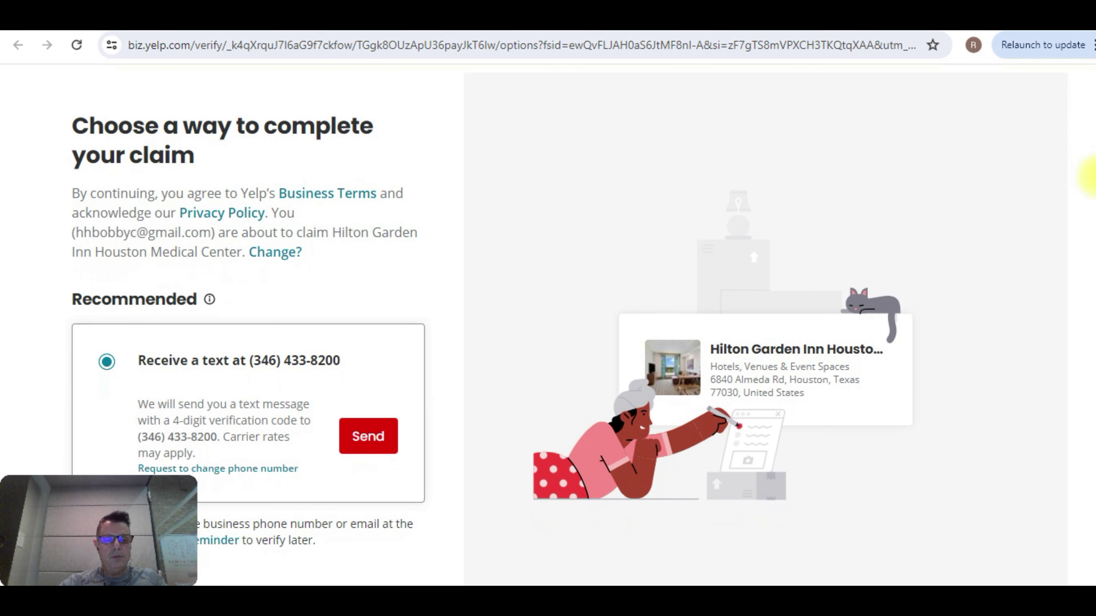
pyautogui.scroll(-4, 1069, 261)
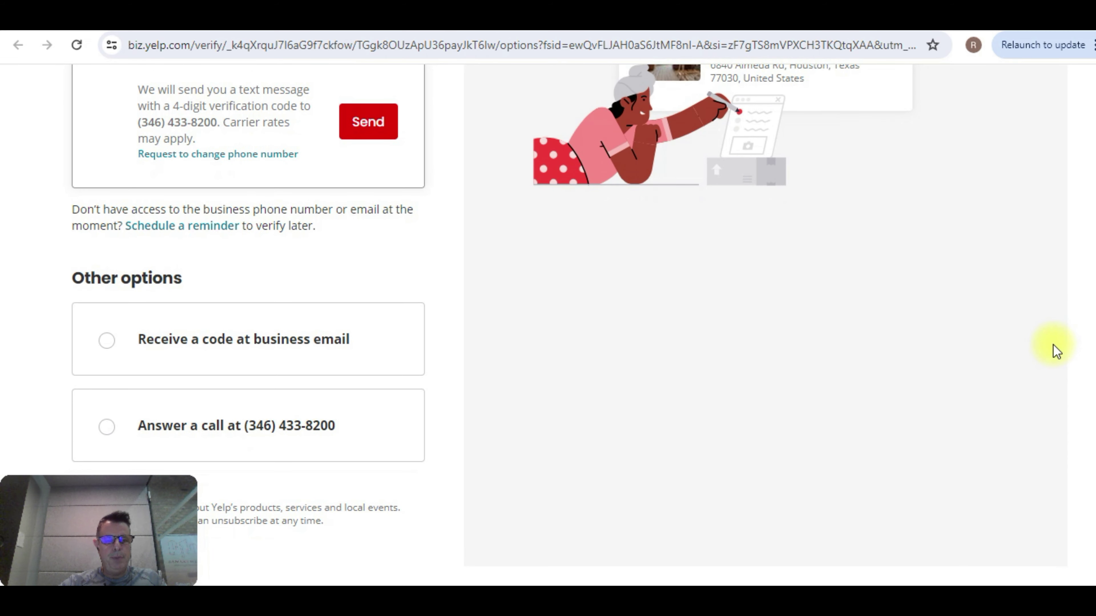
pyautogui.scroll(-1, 1053, 345)
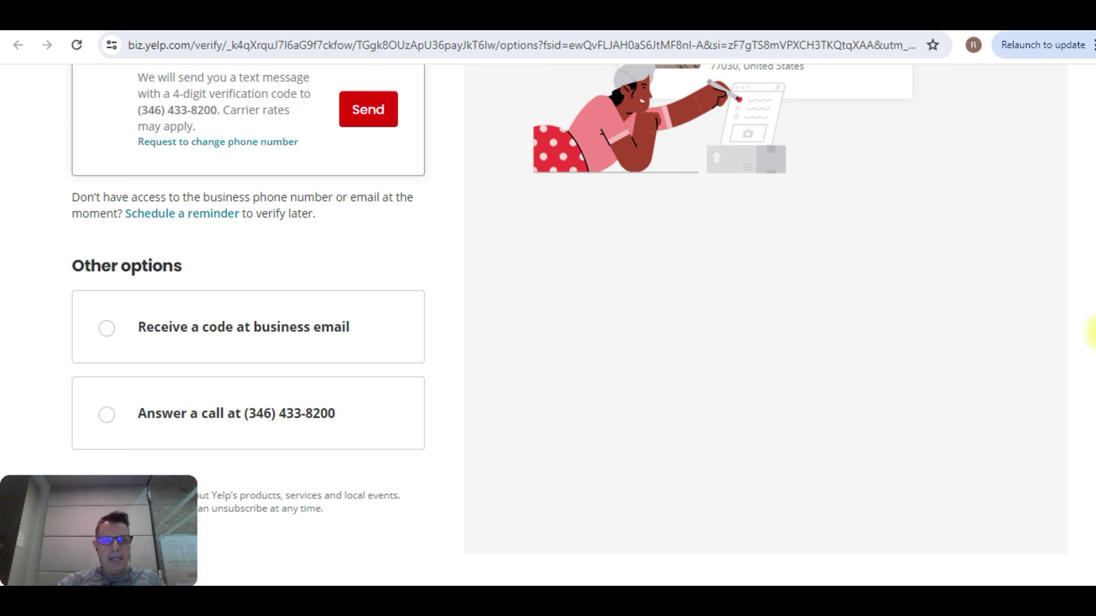
pyautogui.scroll(1, 1088, 323)
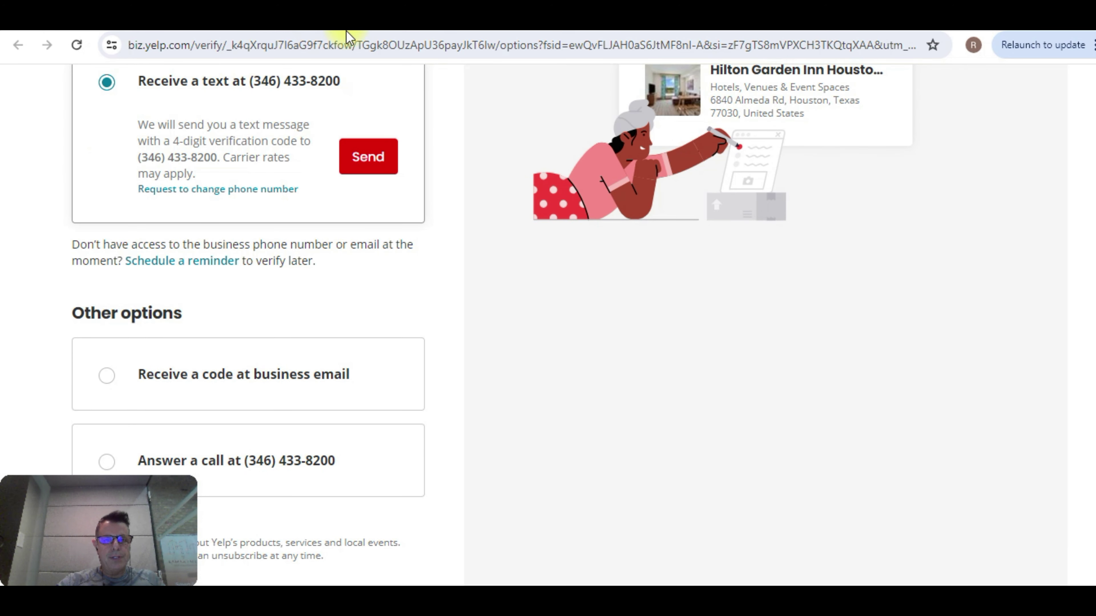
# Return to the Hilton Garden Inn search results and clear the business search term
pyautogui.click(408, 29)
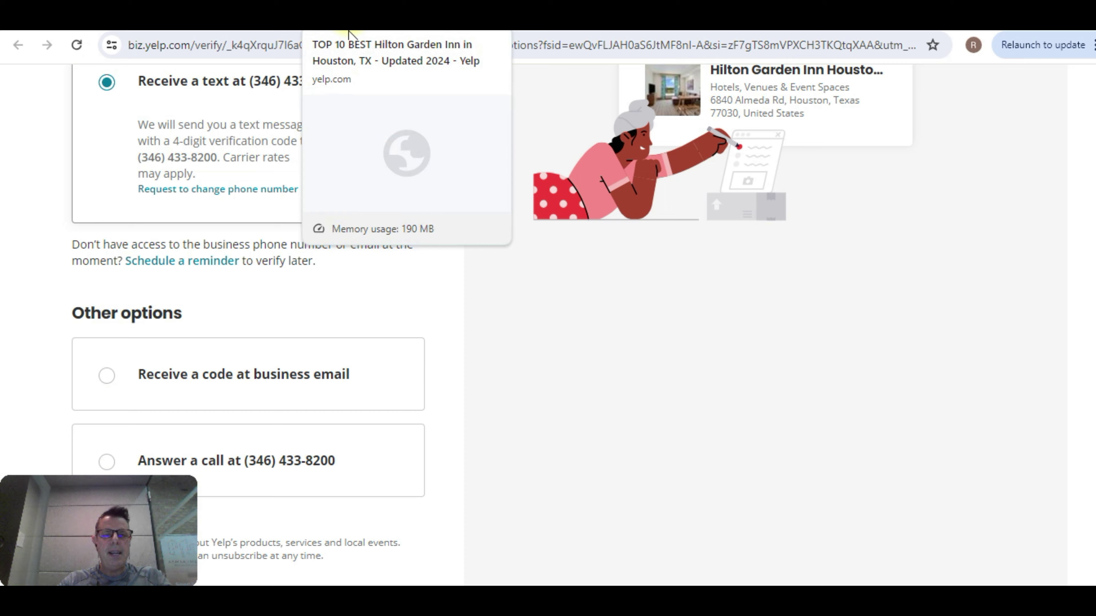
pyautogui.click(348, 32)
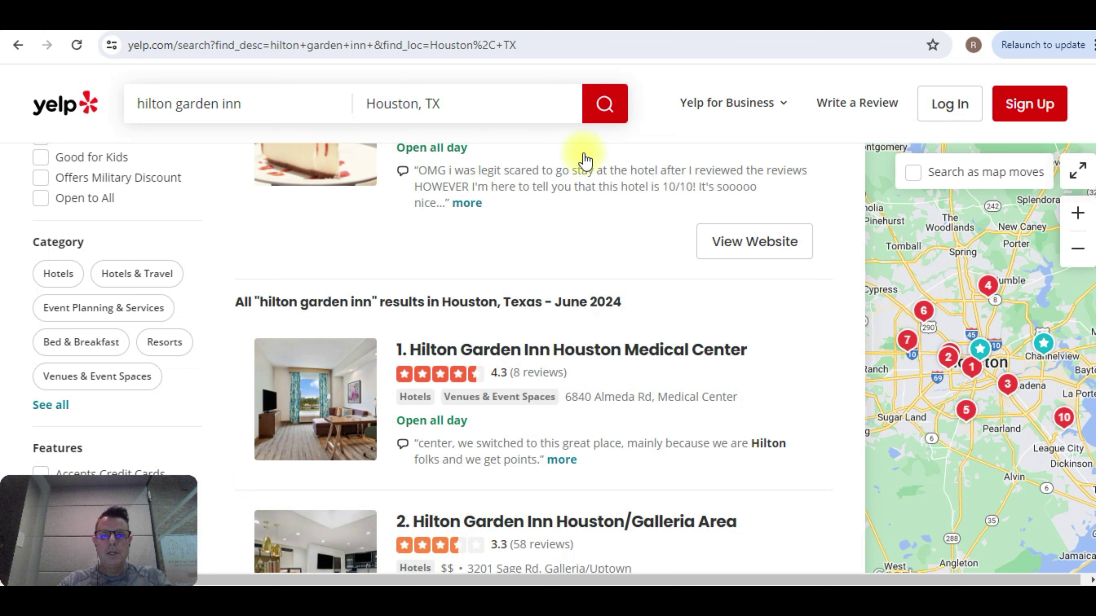
pyautogui.click(326, 104)
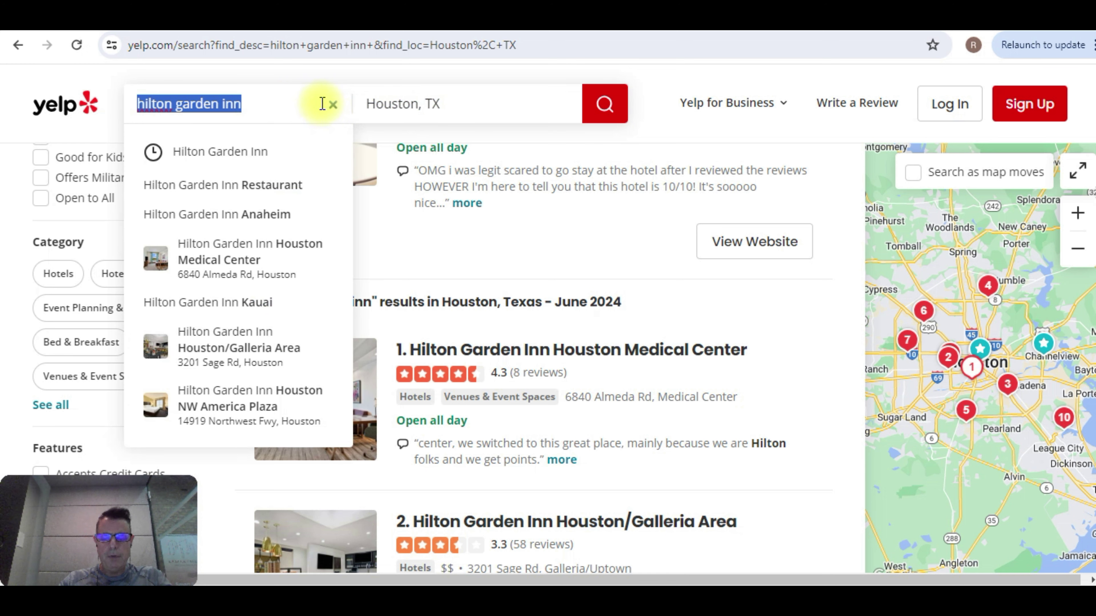
pyautogui.press('BackSpace')
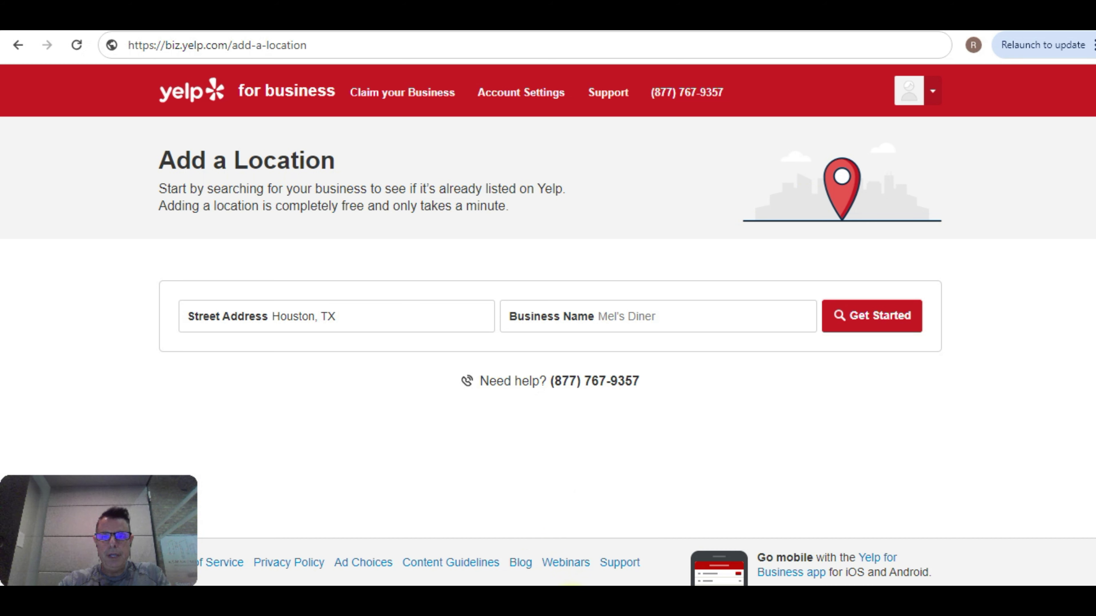
# Switch to the Yelp for Business account of Scottish Inns & Suites and review its overview reminders and performance summary
pyautogui.click(531, 540)
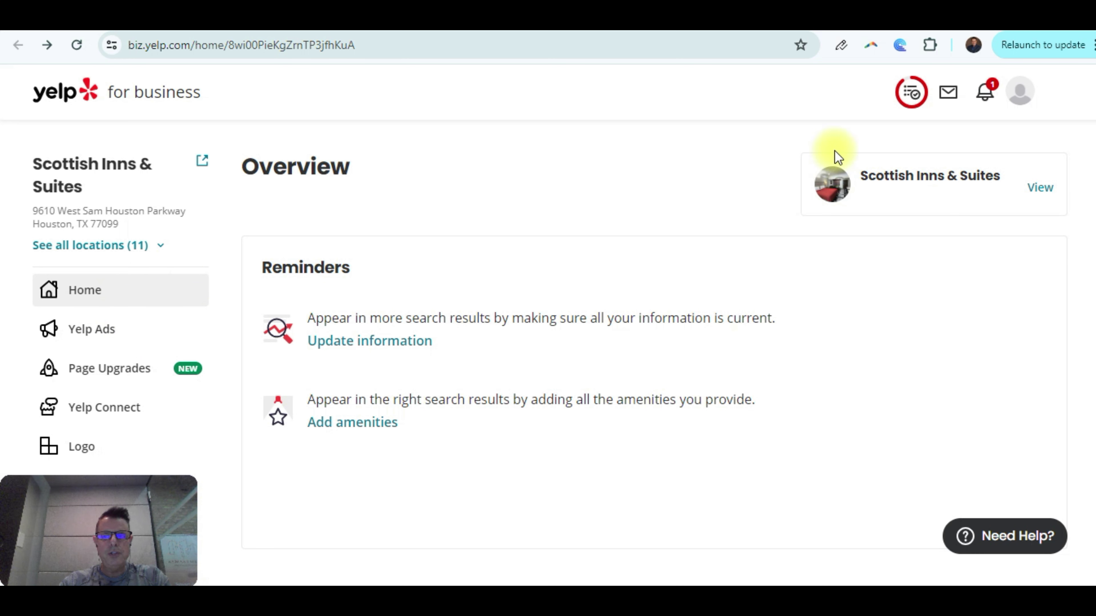
pyautogui.scroll(-5, 1093, 113)
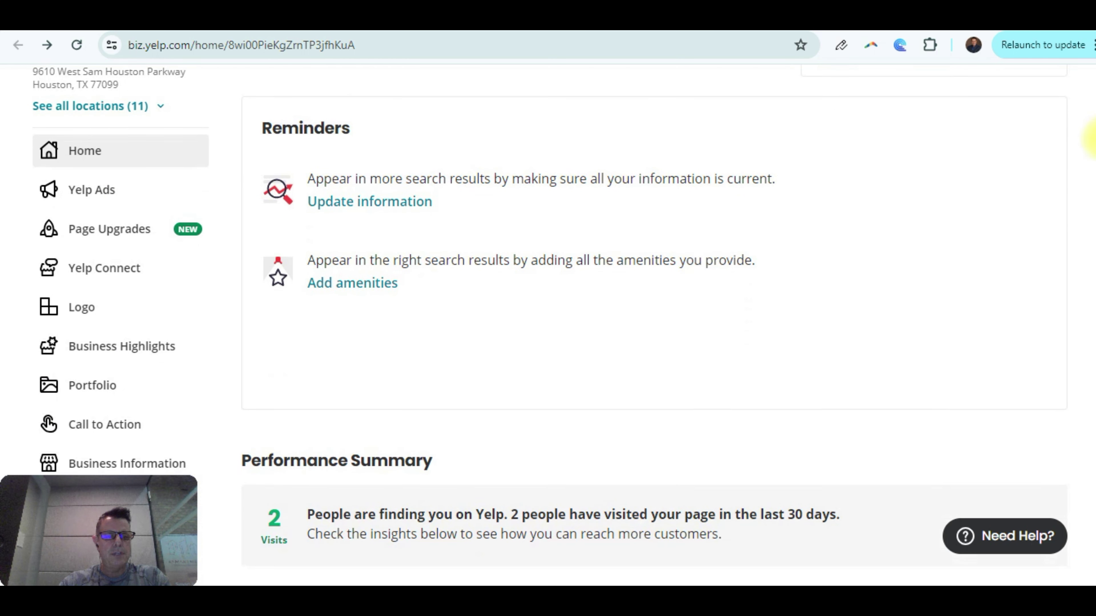
pyautogui.scroll(-1, 1091, 158)
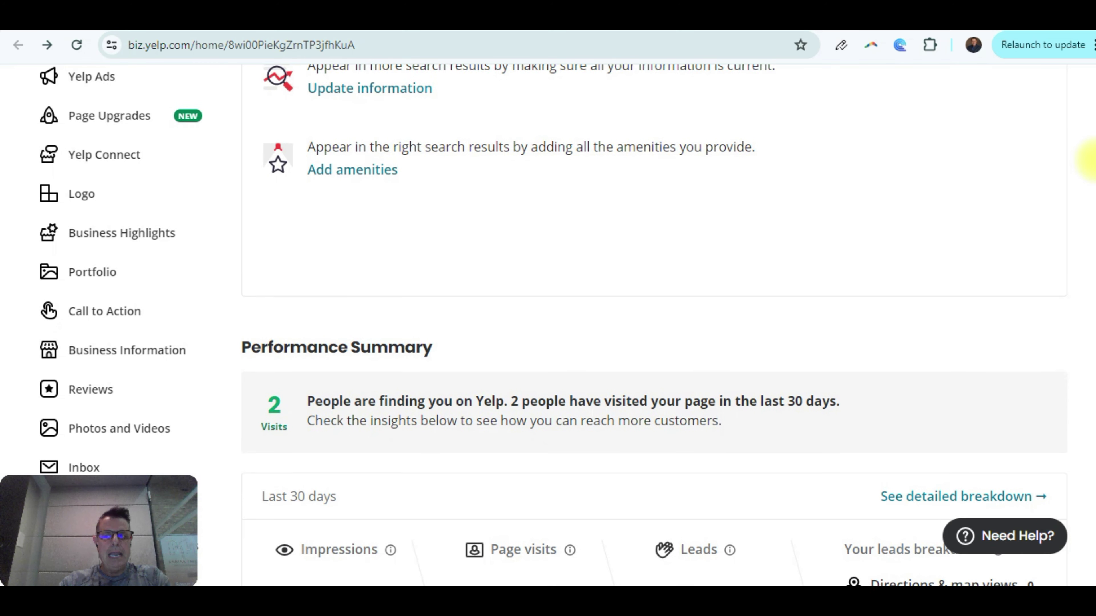
pyautogui.scroll(2, 1091, 153)
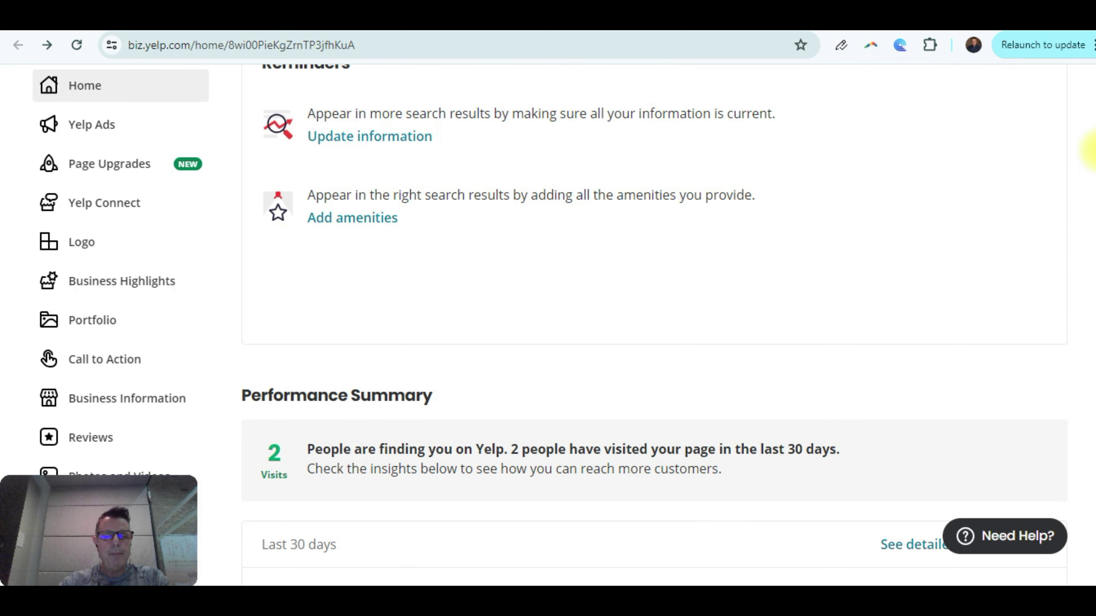
pyautogui.scroll(1, 1092, 151)
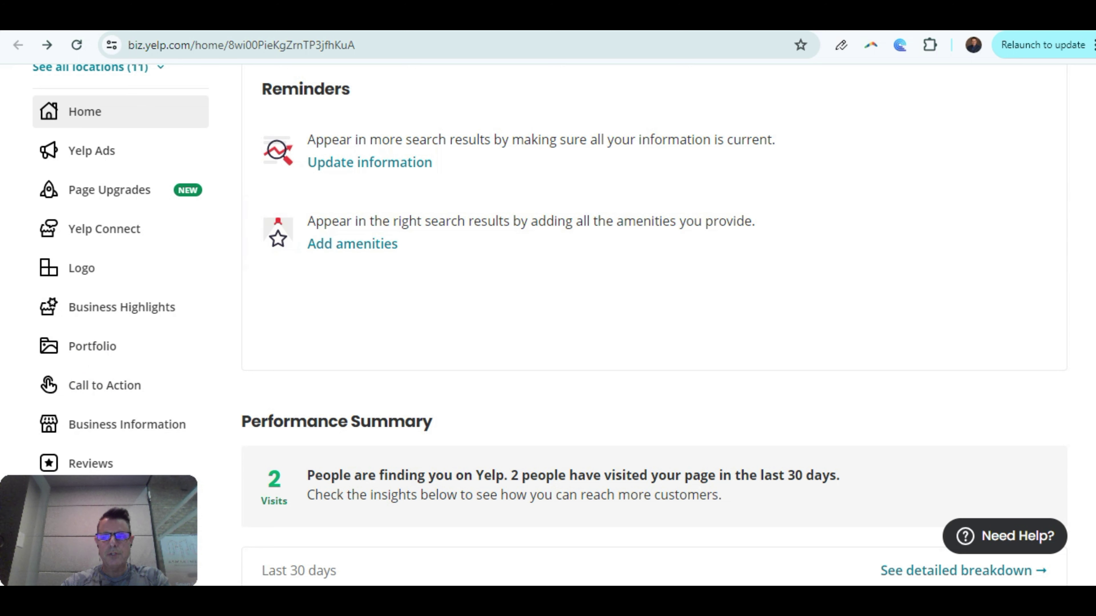
pyautogui.scroll(-5, 1093, 181)
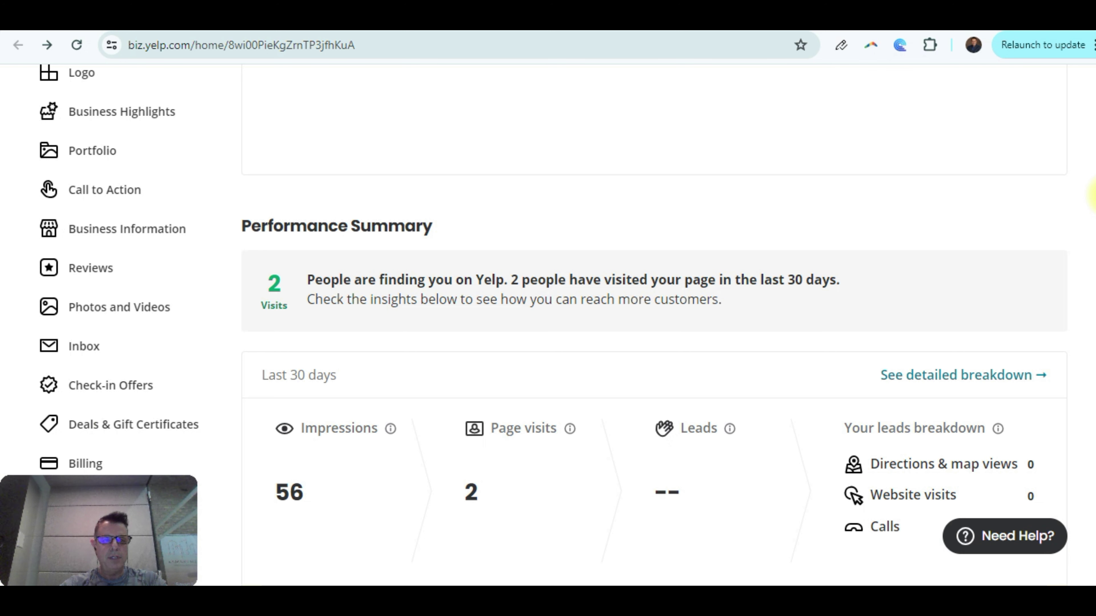
pyautogui.scroll(2, 1091, 190)
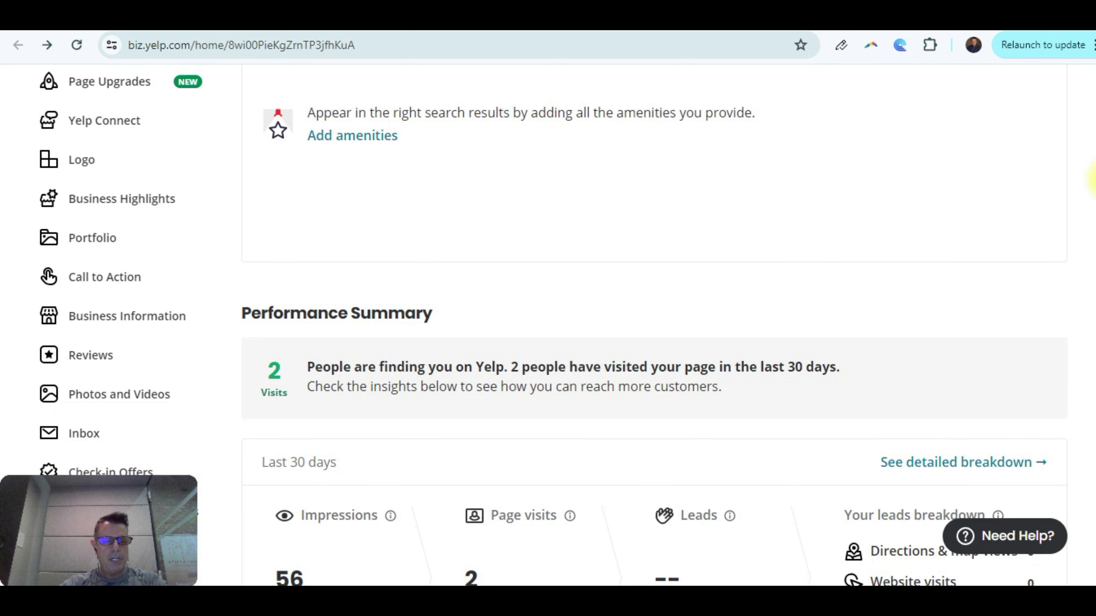
pyautogui.scroll(-1, 1092, 181)
# Open the Business Information of Scottish Inns & Suites, and check the name, phone and website fields in its Basic Info form
pyautogui.click(189, 296)
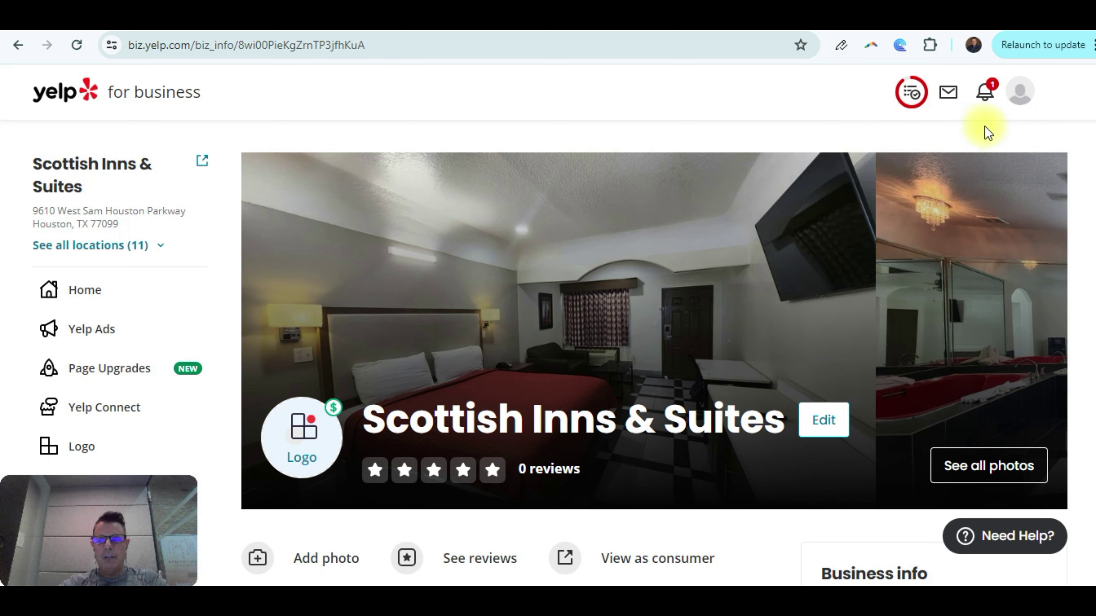
pyautogui.scroll(-2, 1092, 112)
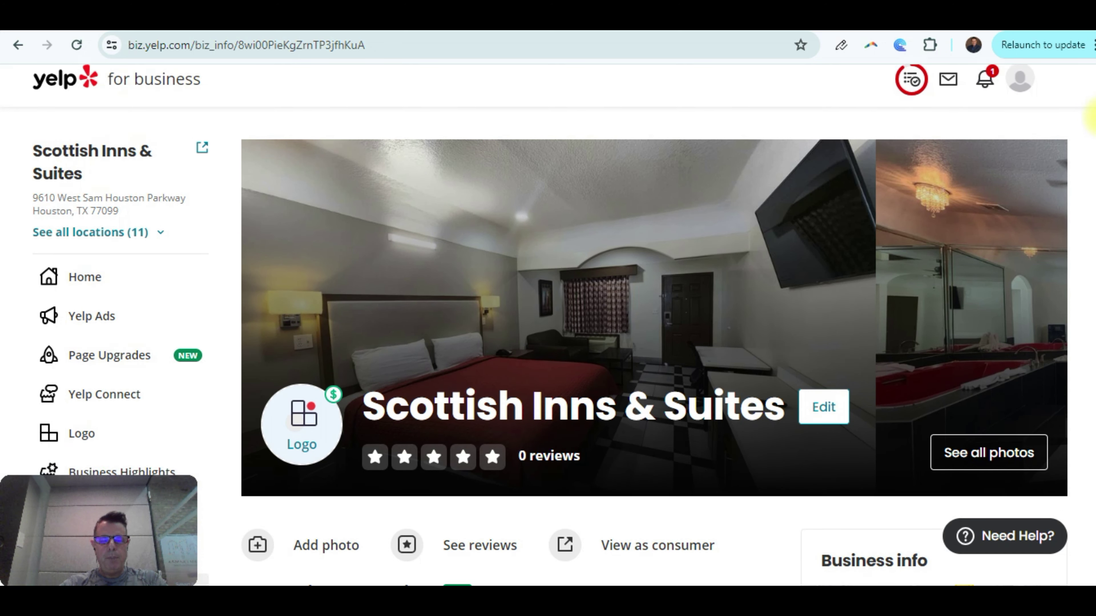
pyautogui.scroll(-1, 1093, 129)
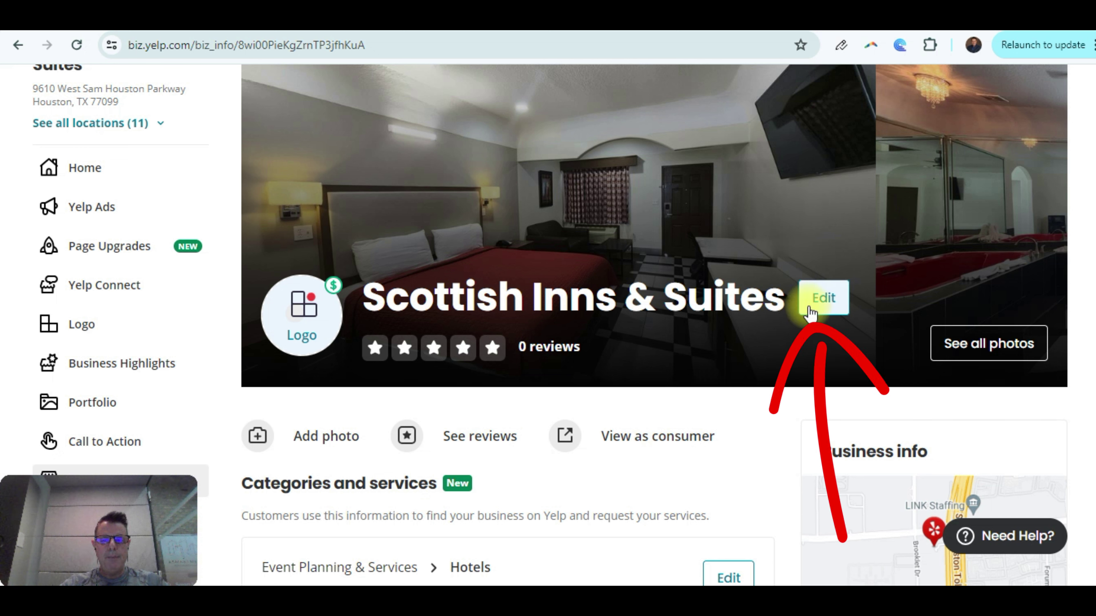
pyautogui.click(824, 302)
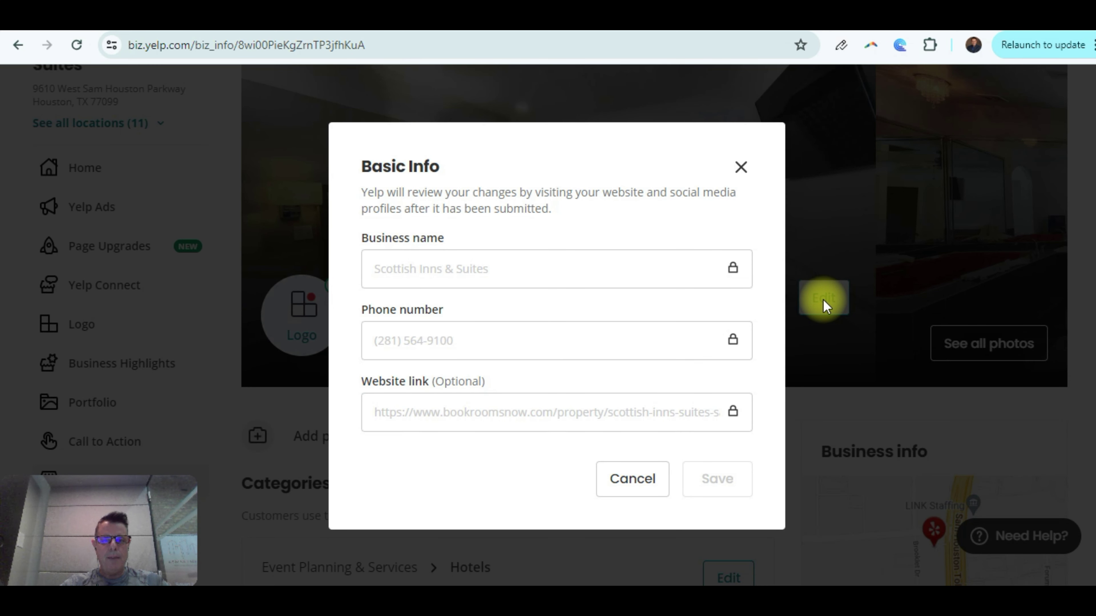
pyautogui.click(741, 166)
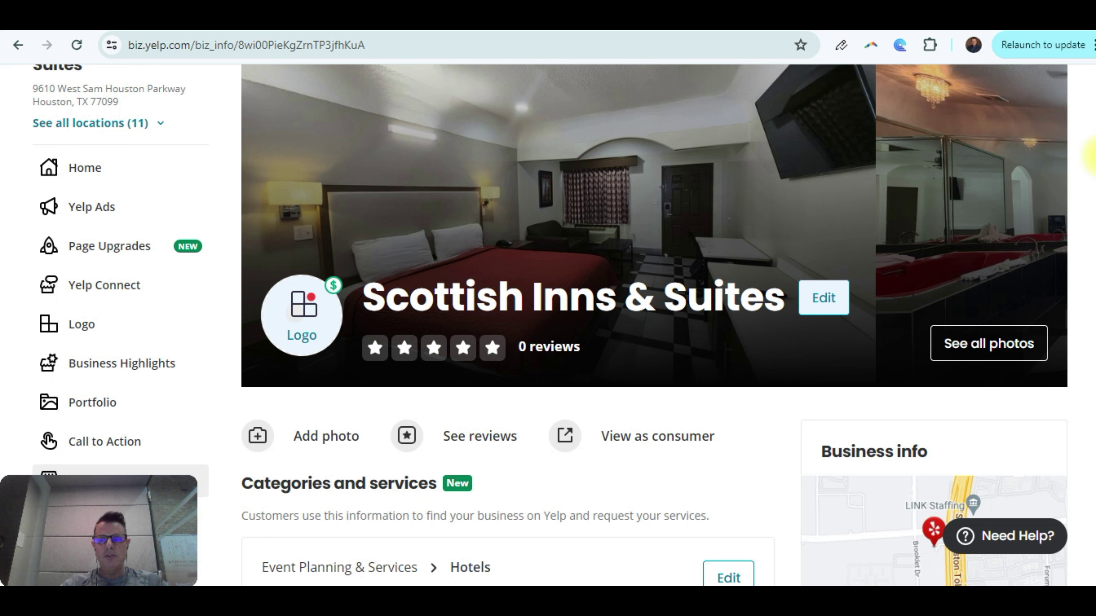
# Review the hotel's categories, amenities, hours of operation, special hours, business history and photo sections on its Business Information page
pyautogui.scroll(-5, 1093, 157)
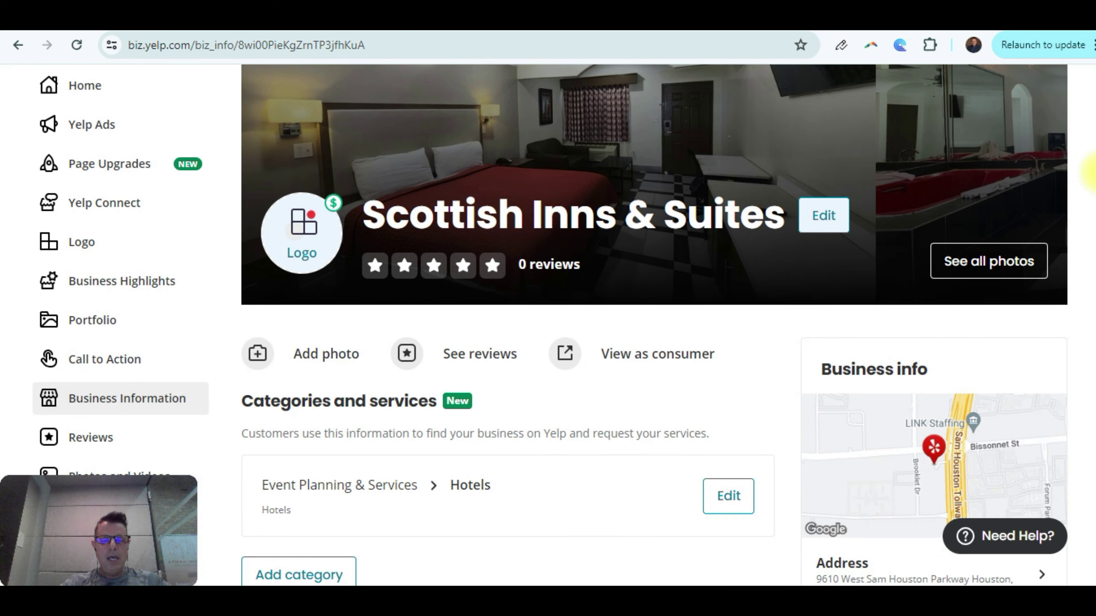
pyautogui.scroll(-6, 1092, 210)
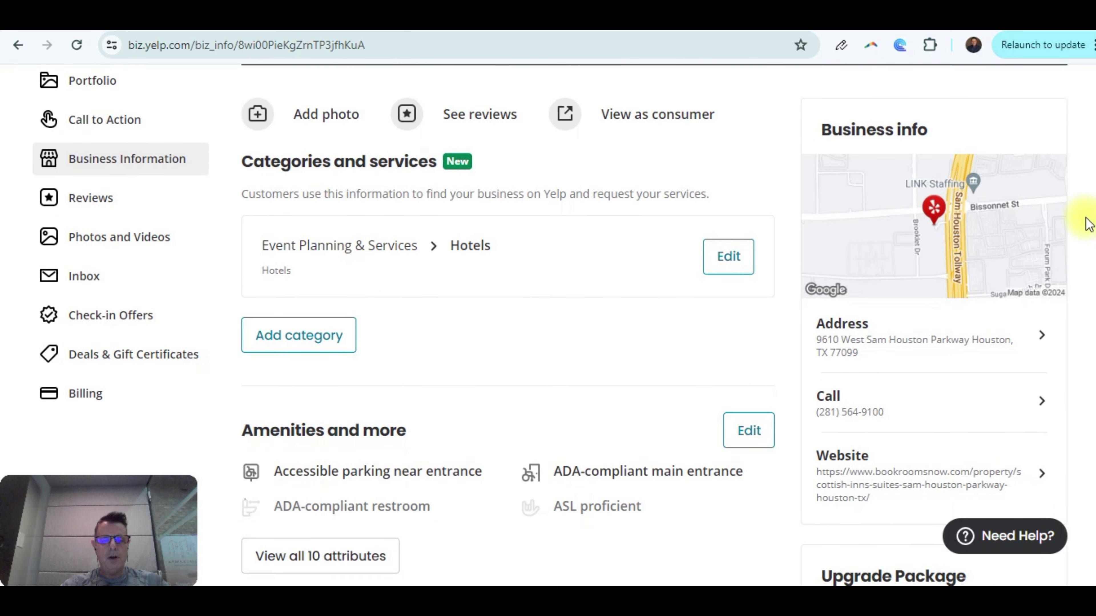
pyautogui.scroll(-5, 1064, 265)
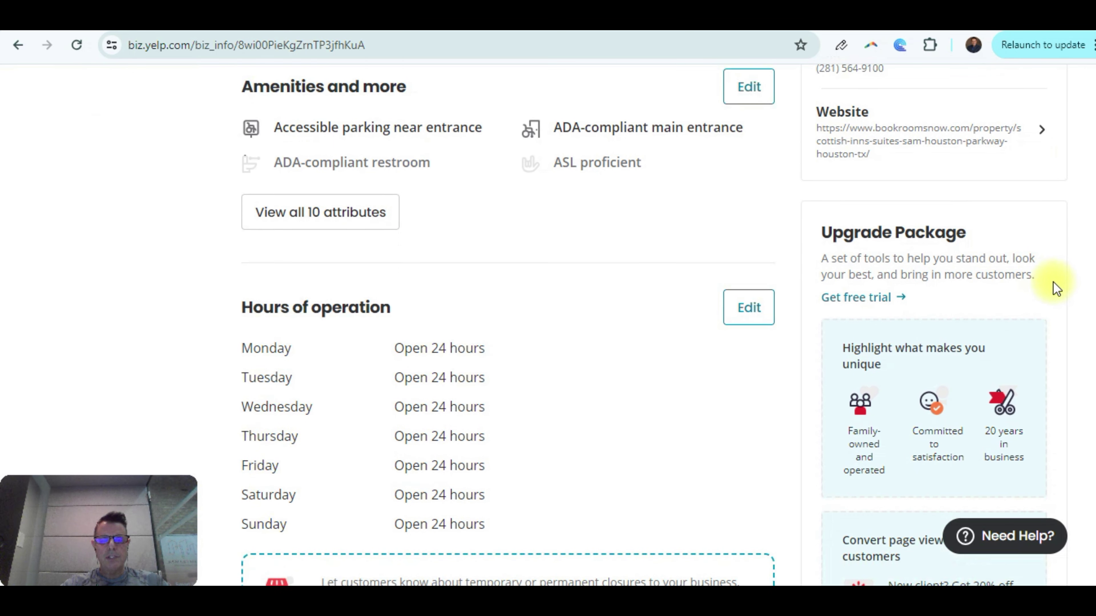
pyautogui.scroll(-4, 1063, 312)
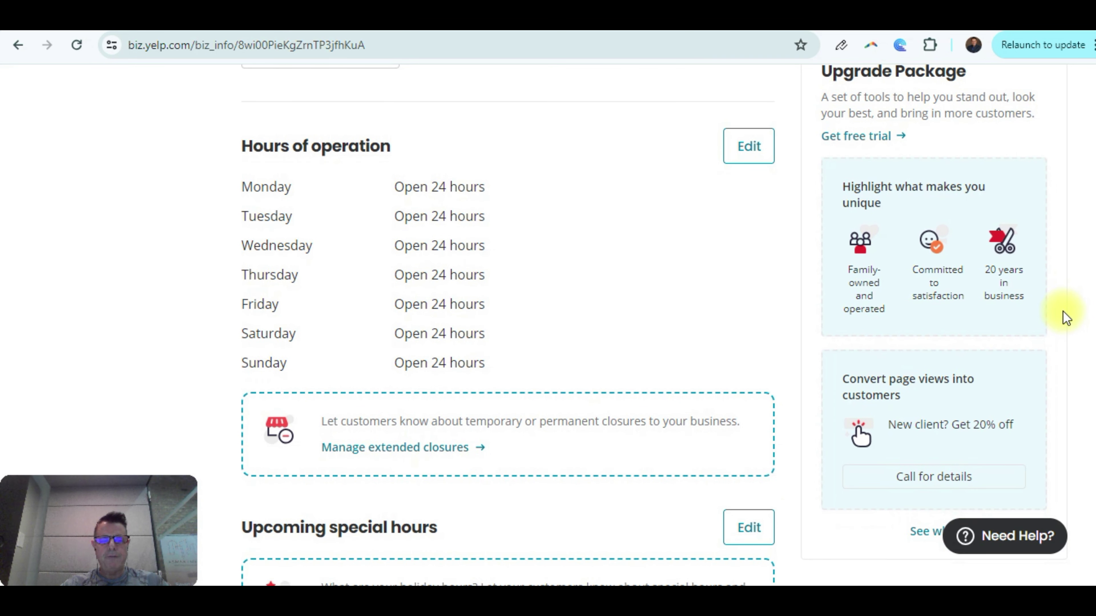
pyautogui.scroll(-6, 1061, 345)
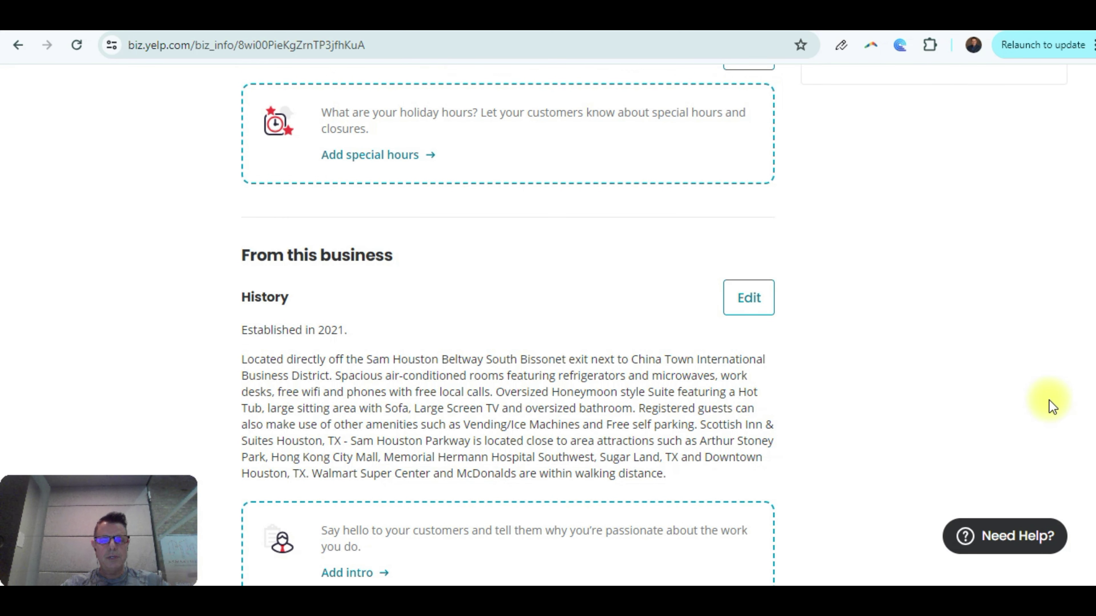
pyautogui.scroll(-1, 1051, 406)
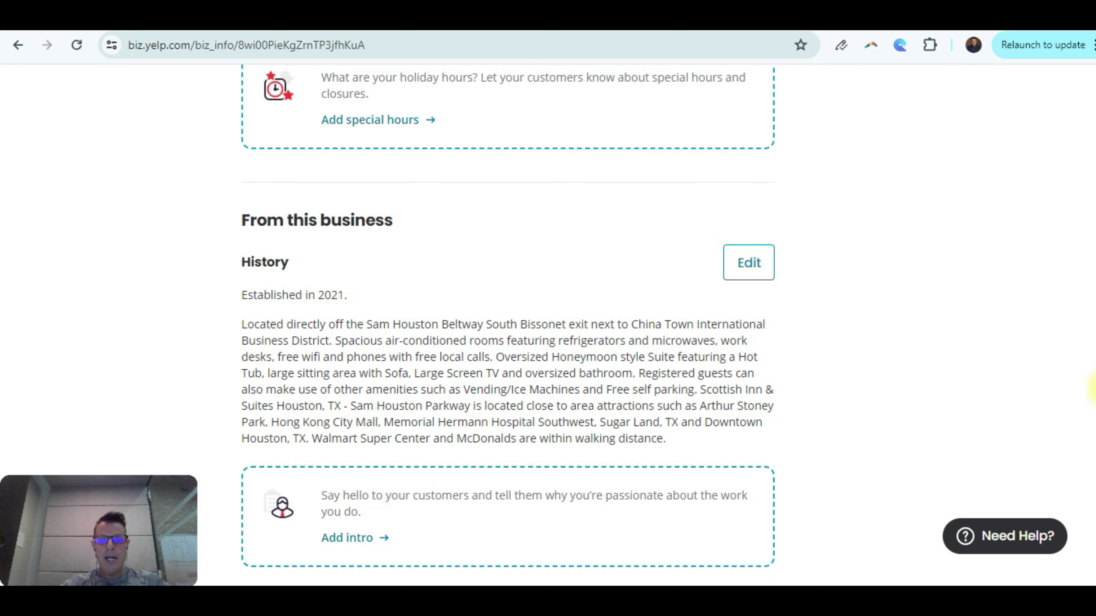
pyautogui.scroll(-5, 1092, 397)
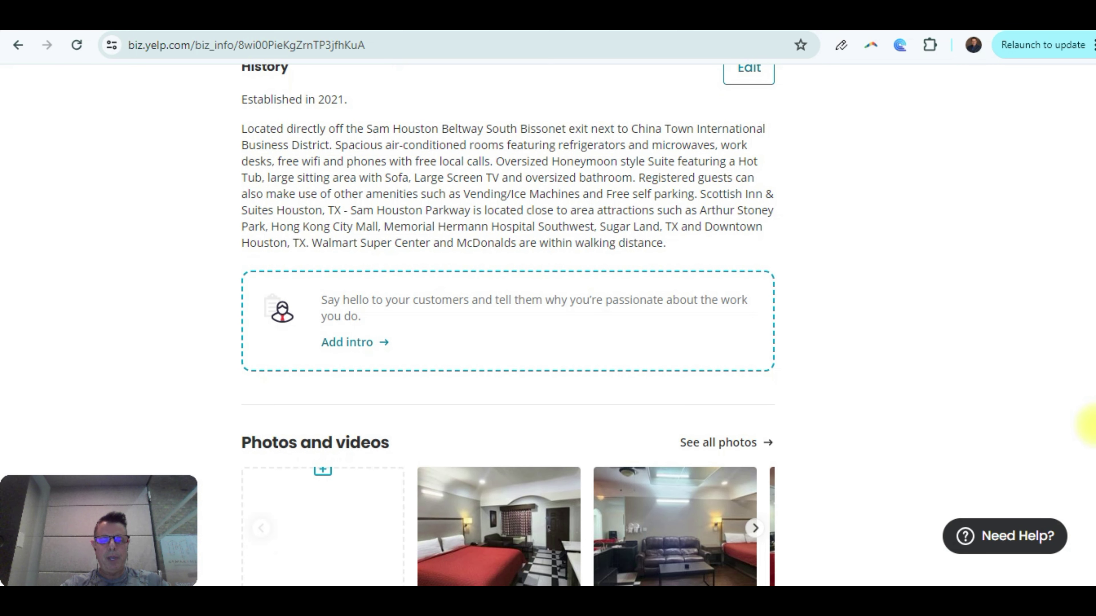
pyautogui.scroll(-1, 1091, 427)
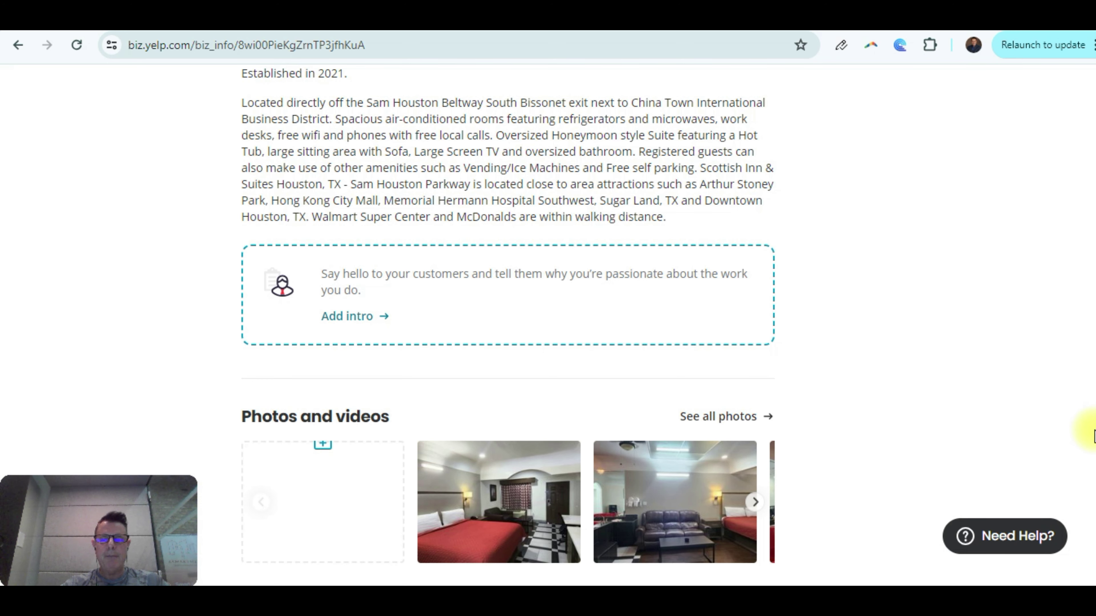
pyautogui.scroll(-3, 1094, 436)
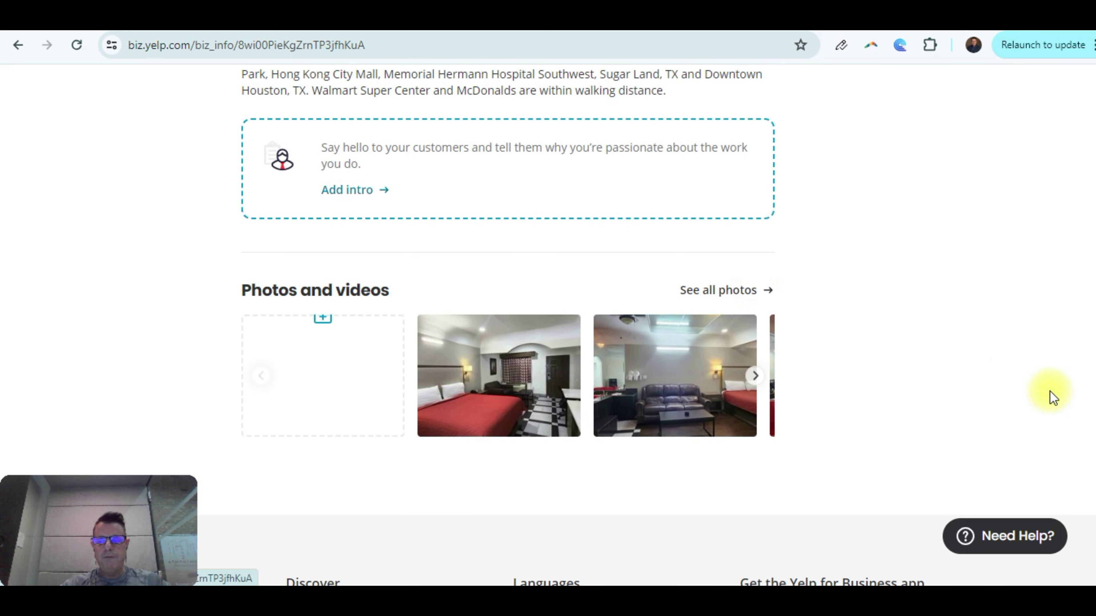
pyautogui.scroll(20, 1094, 436)
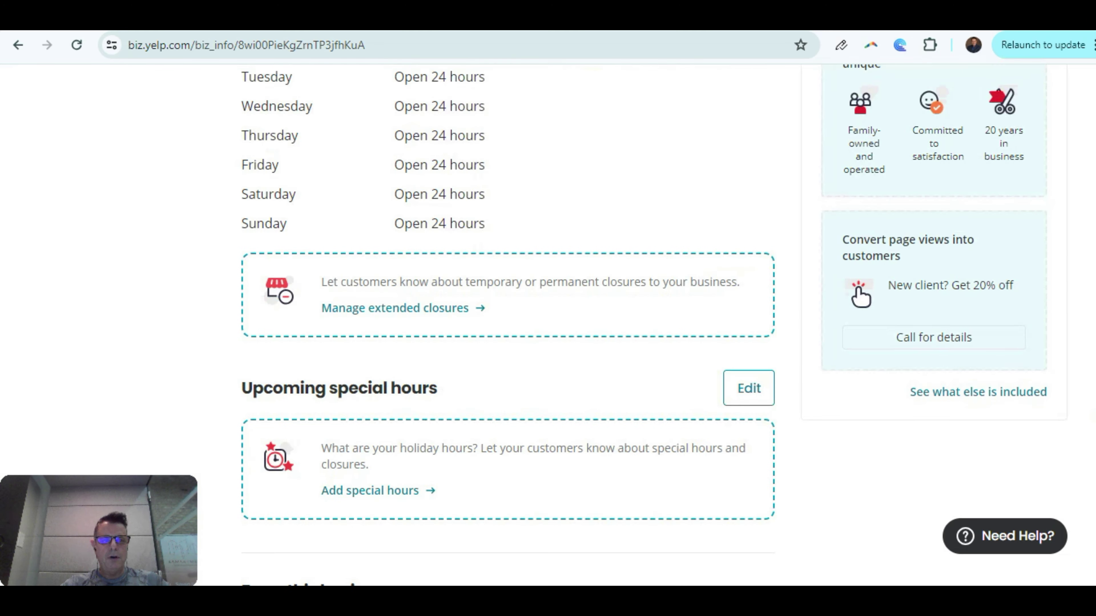
pyautogui.scroll(2, 1094, 436)
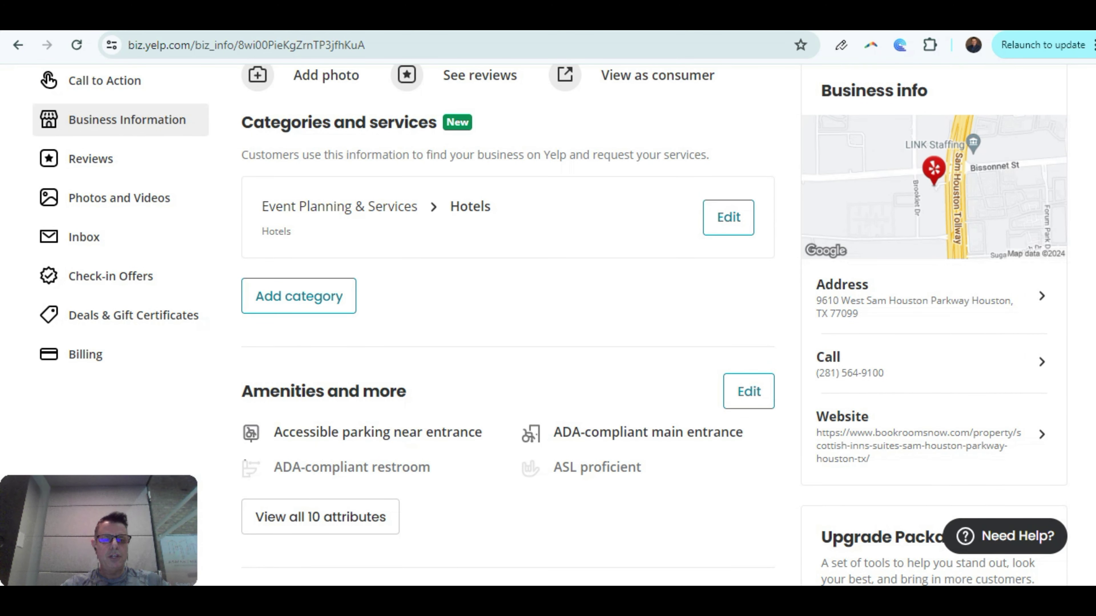
# Open the Photos and Videos page of Scottish Inns & Suites and look through its uploaded photos and page preview
pyautogui.click(112, 208)
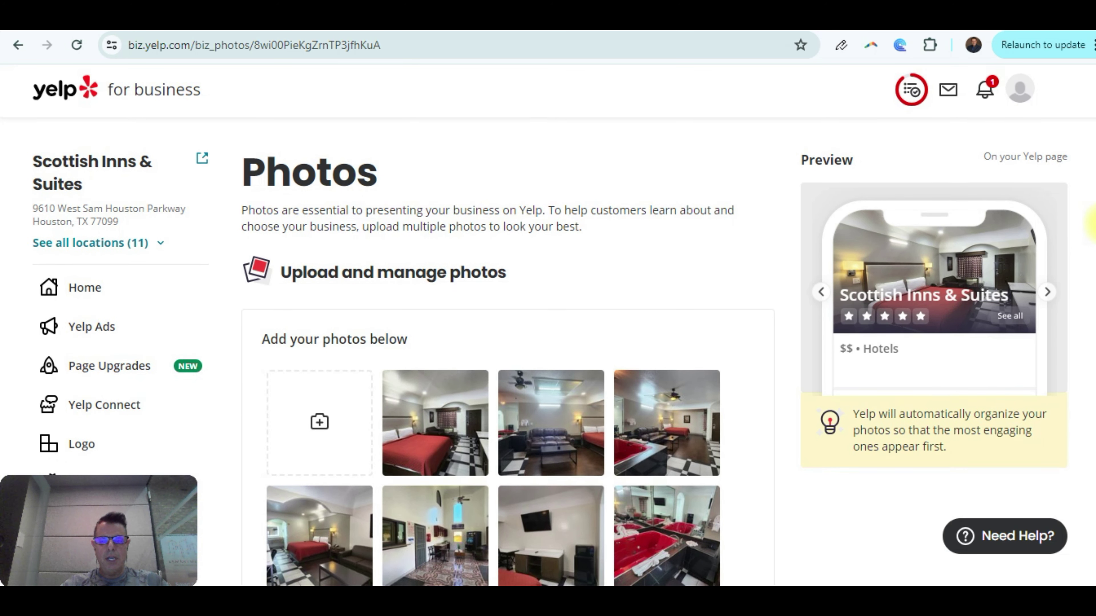
pyautogui.scroll(-1, 1091, 229)
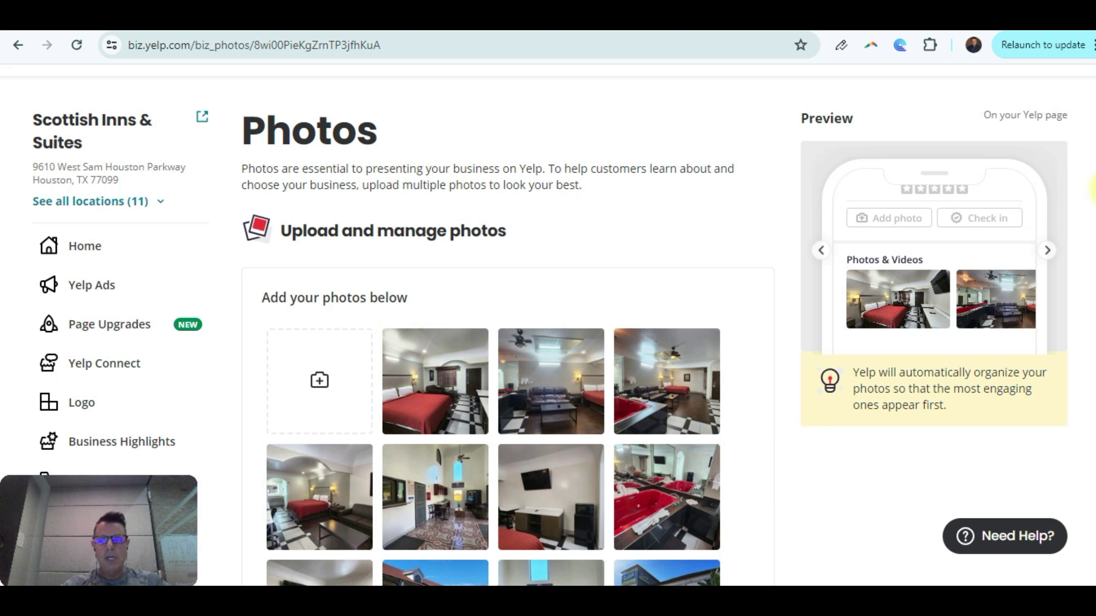
pyautogui.scroll(-2, 1094, 186)
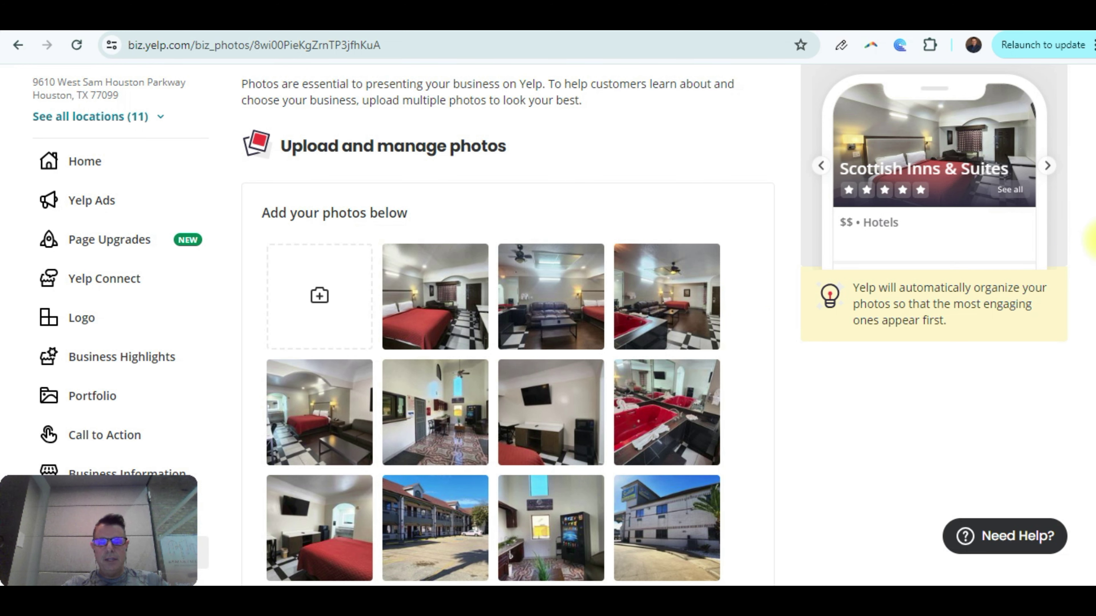
pyautogui.scroll(-4, 1093, 259)
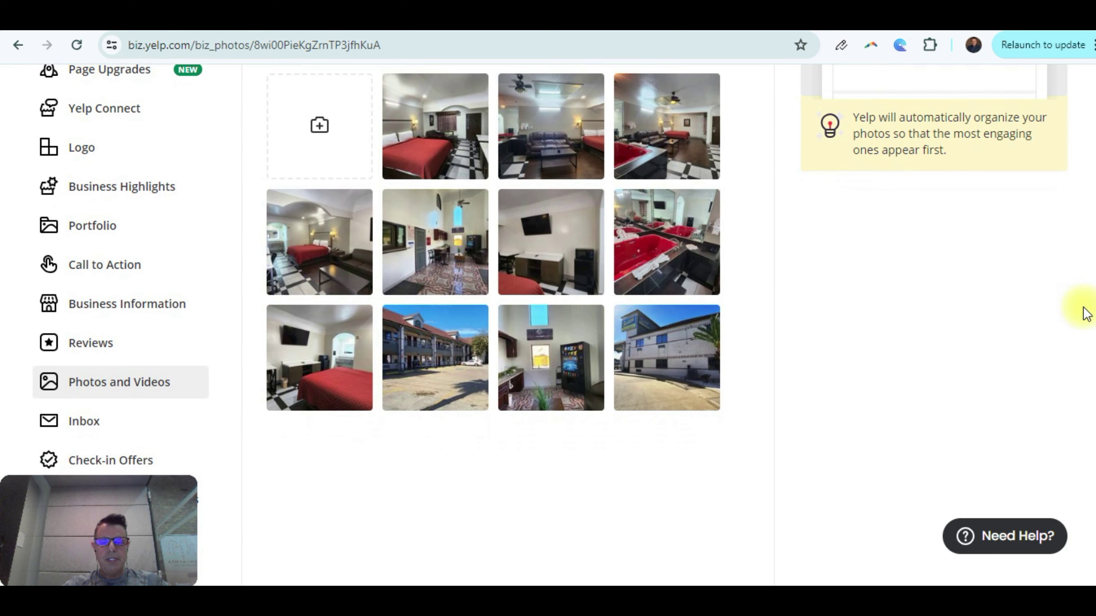
pyautogui.scroll(2, 1088, 298)
pyautogui.scroll(5, 1090, 285)
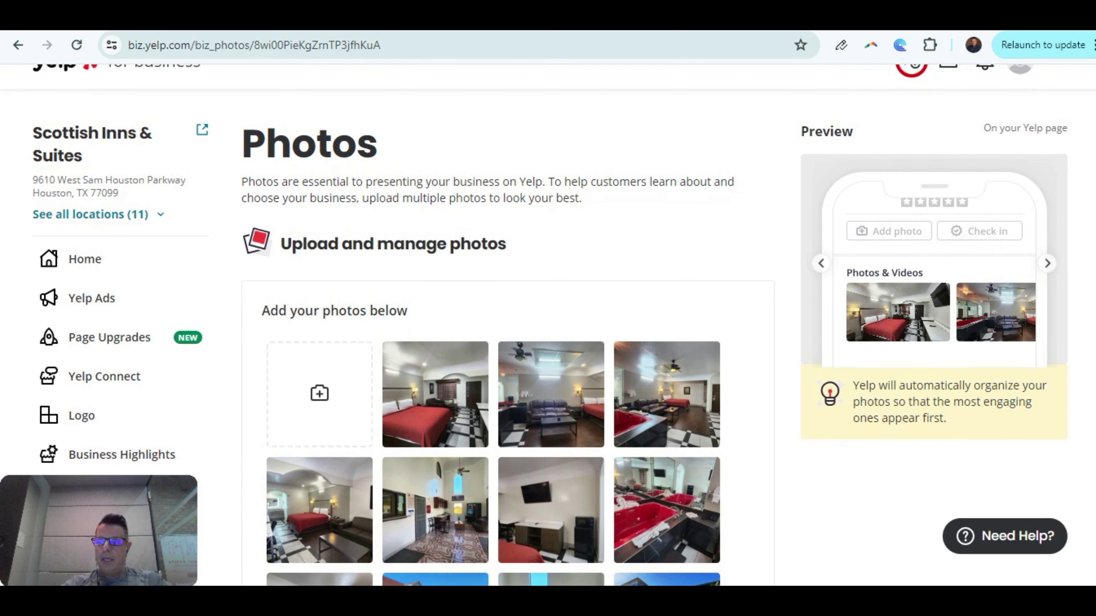
pyautogui.scroll(-5, 1091, 285)
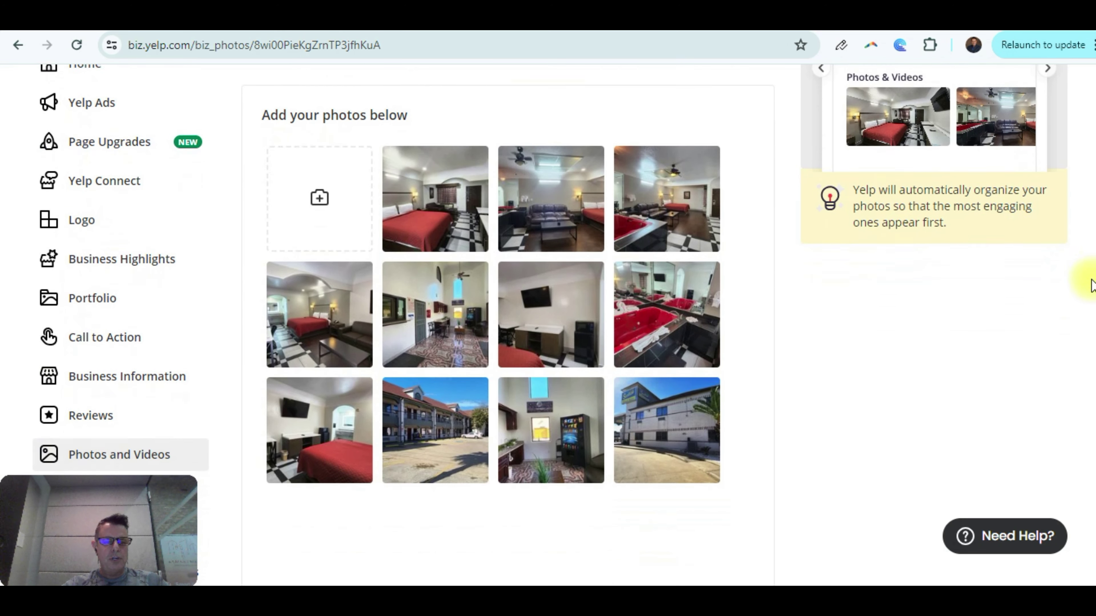